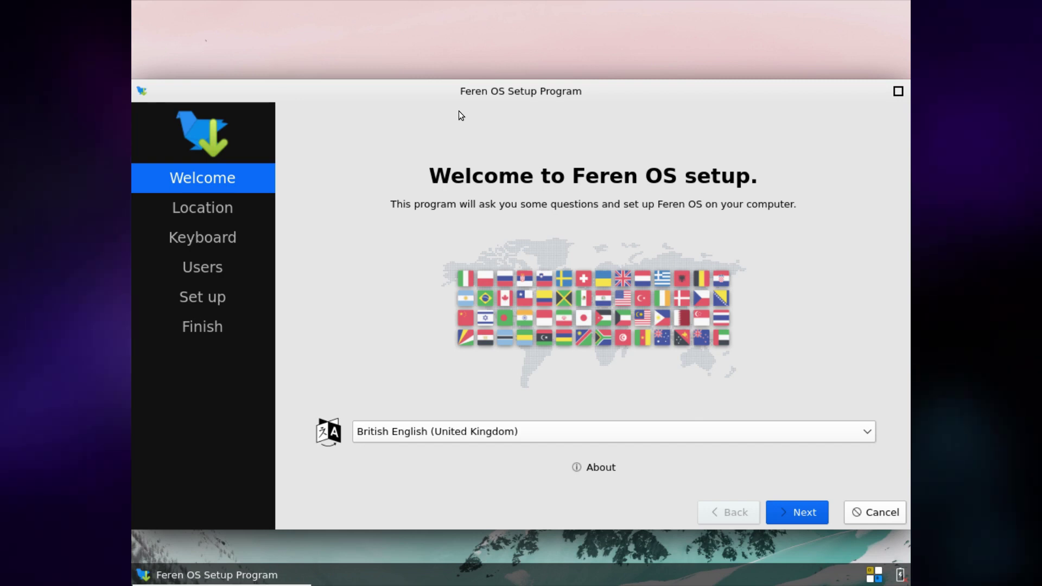
Accept the default location and the English (UK) keyboard layout to complete setup
left_click(801, 522)
left_click(802, 522)
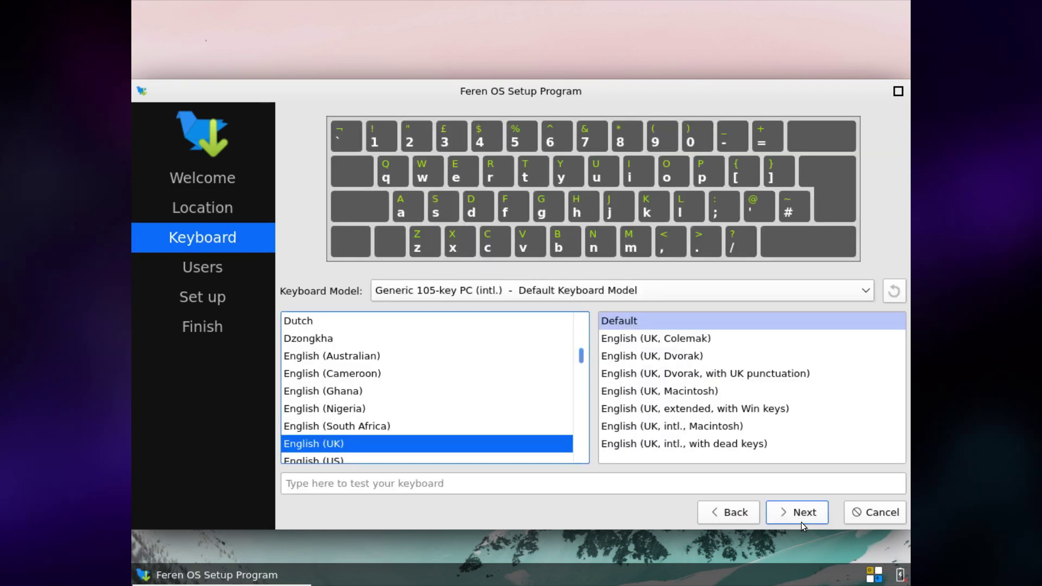
left_click(801, 522)
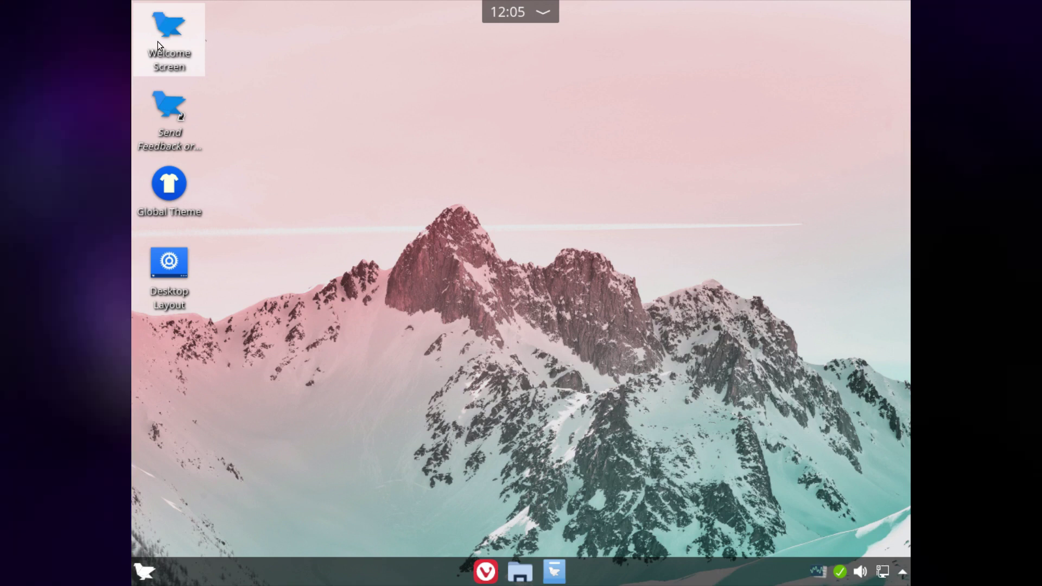
mouse_move(159, 45)
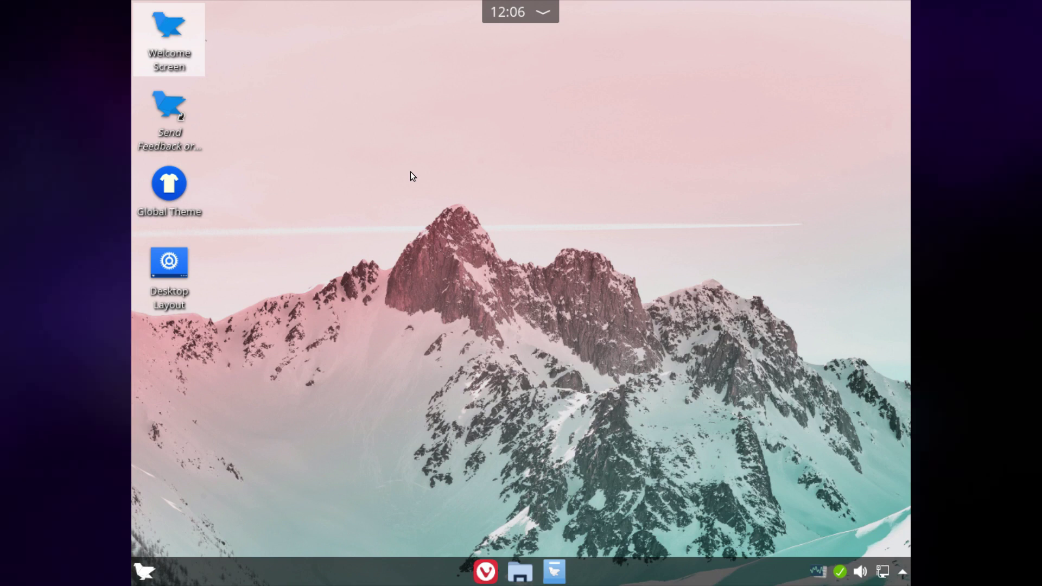
left_click(181, 47)
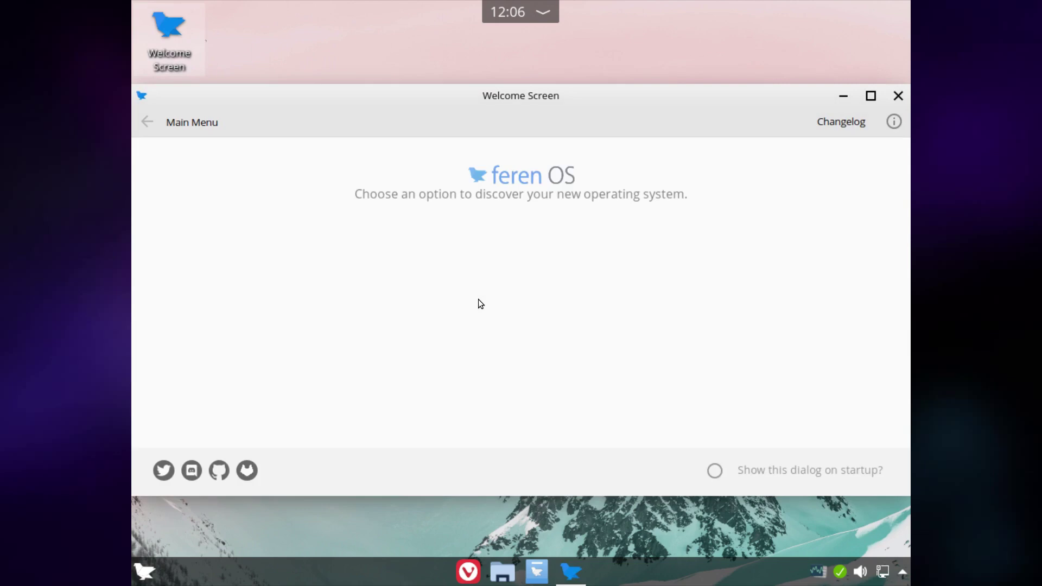
left_click(899, 95)
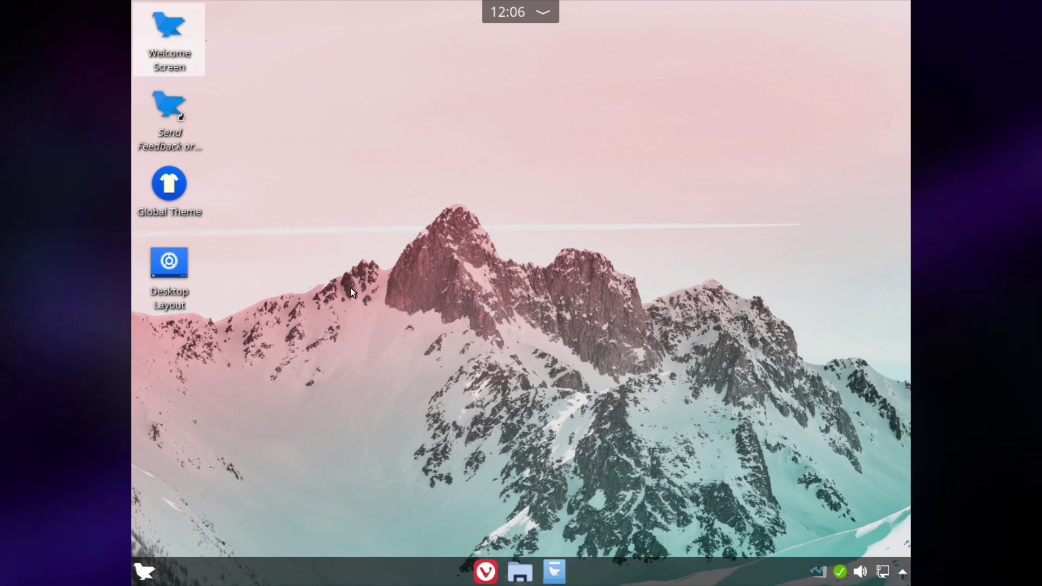
right_click(407, 219)
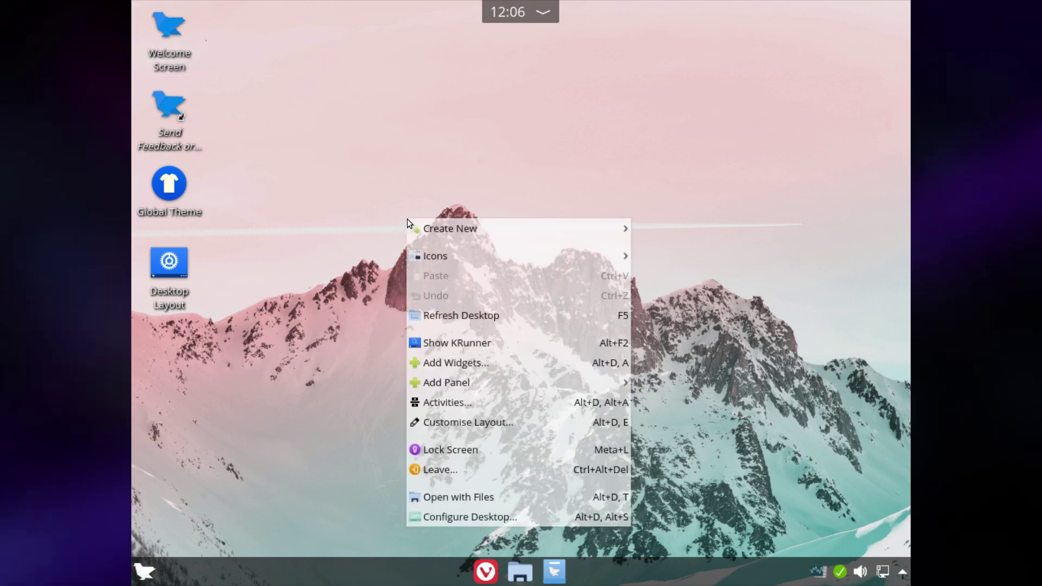
left_click(431, 520)
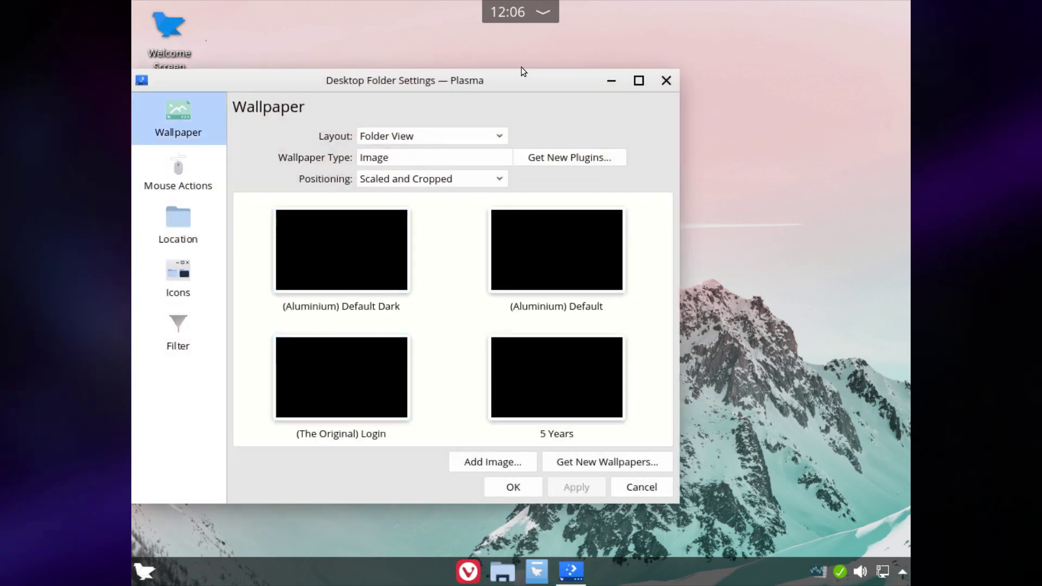
left_click(667, 81)
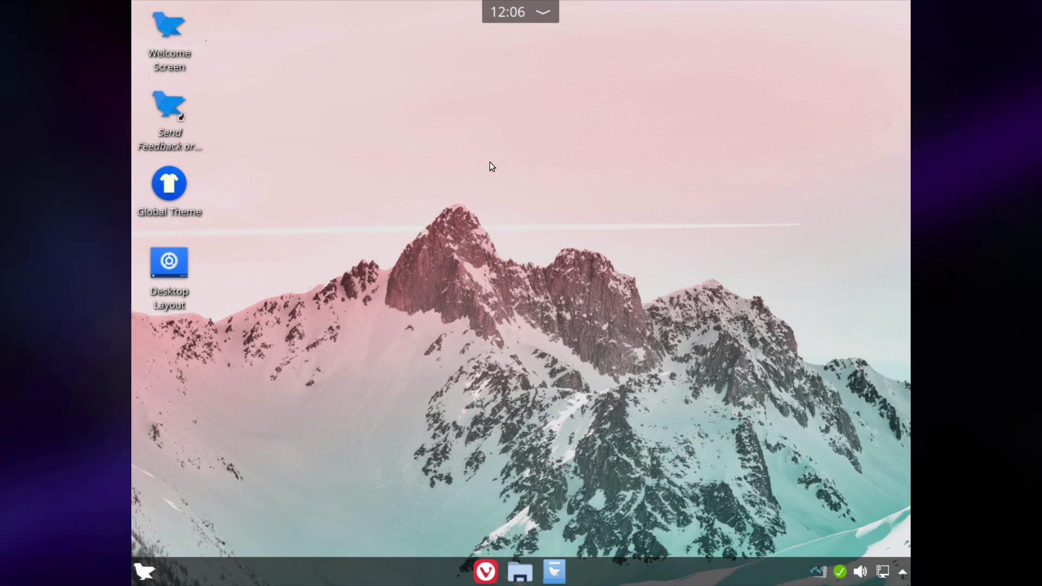
left_click(903, 573)
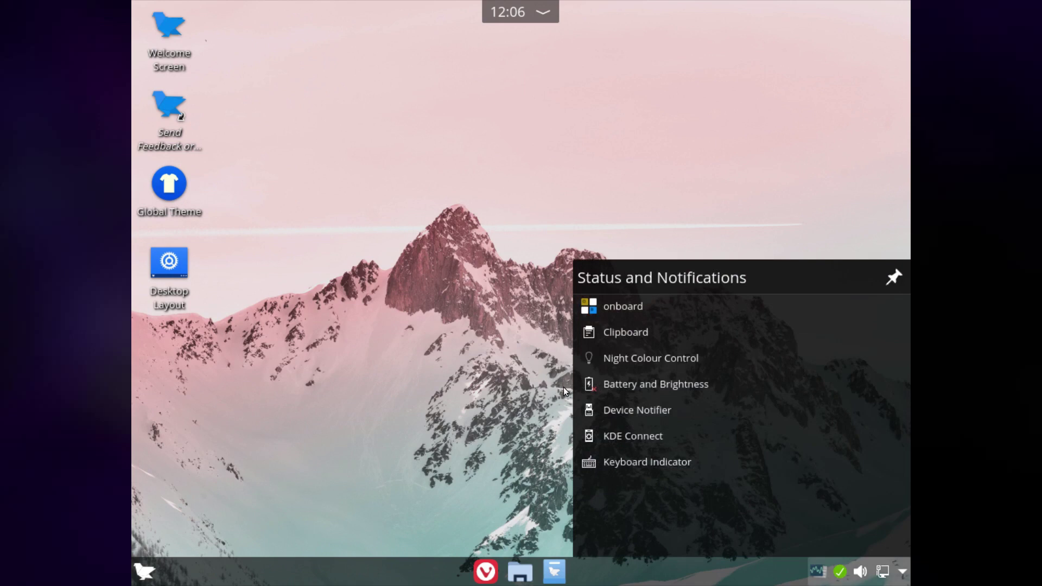
left_click(419, 310)
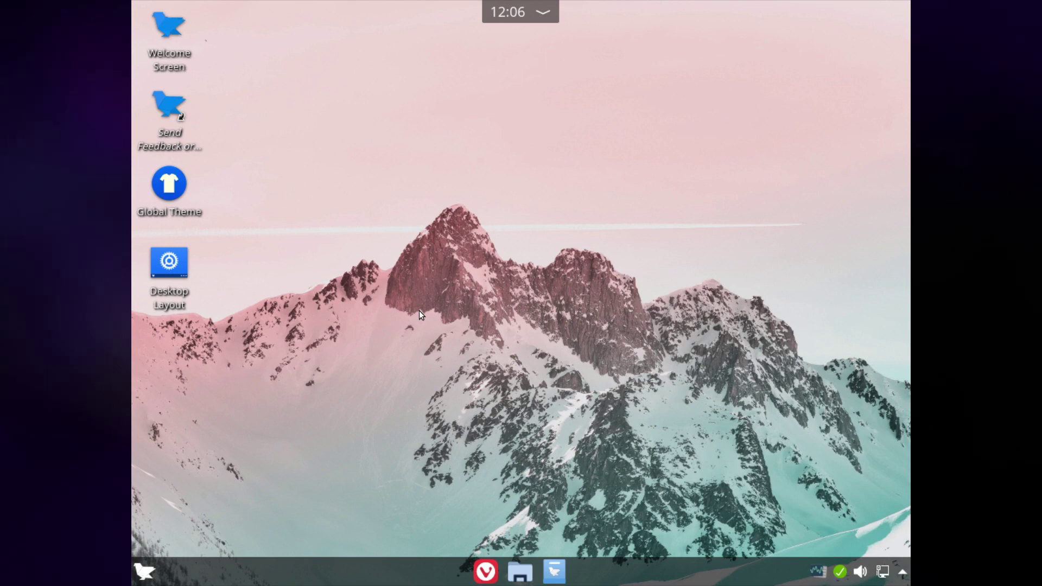
left_click(902, 573)
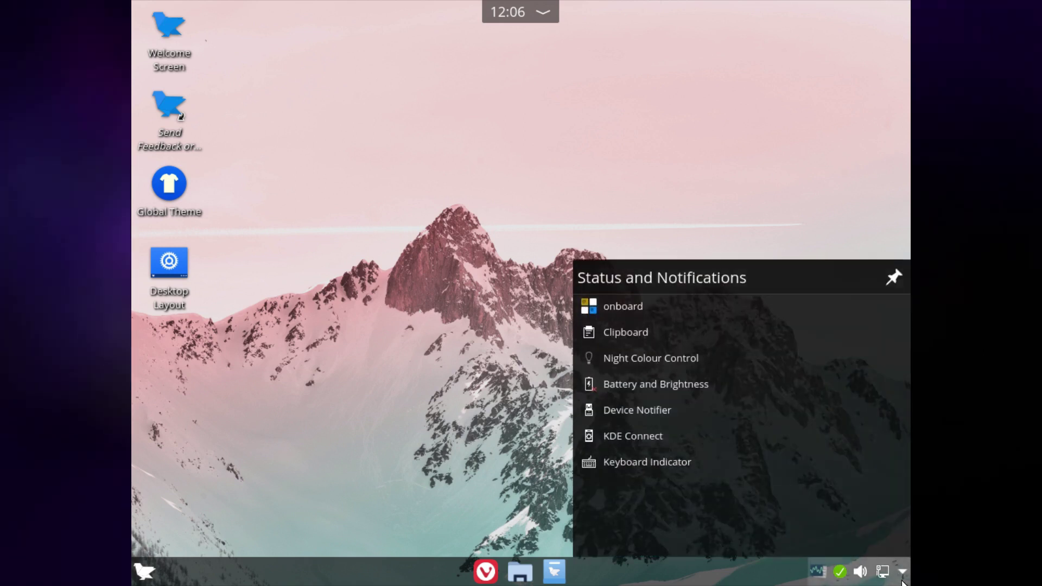
left_click(454, 405)
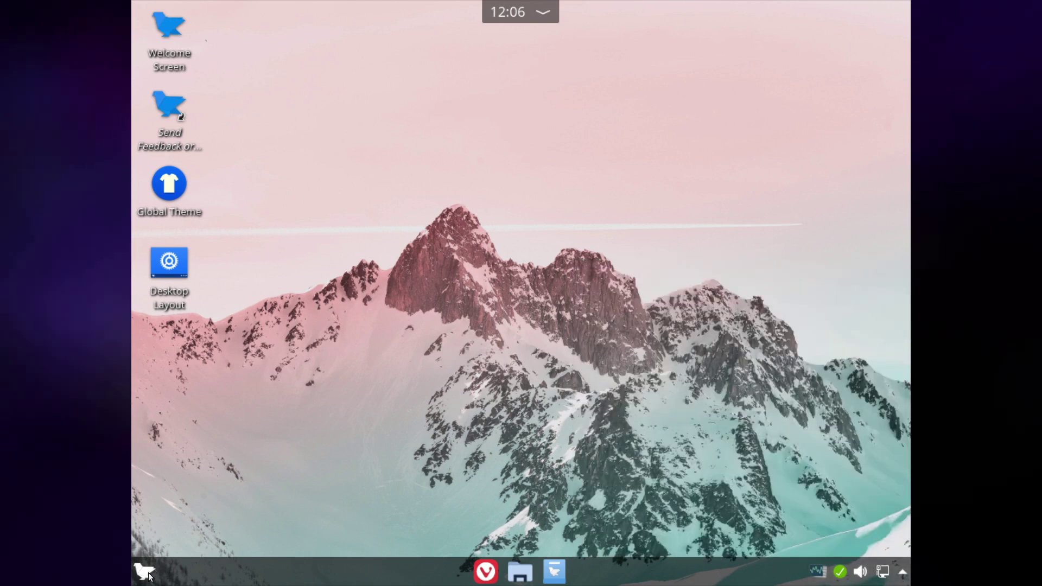
left_click(142, 573)
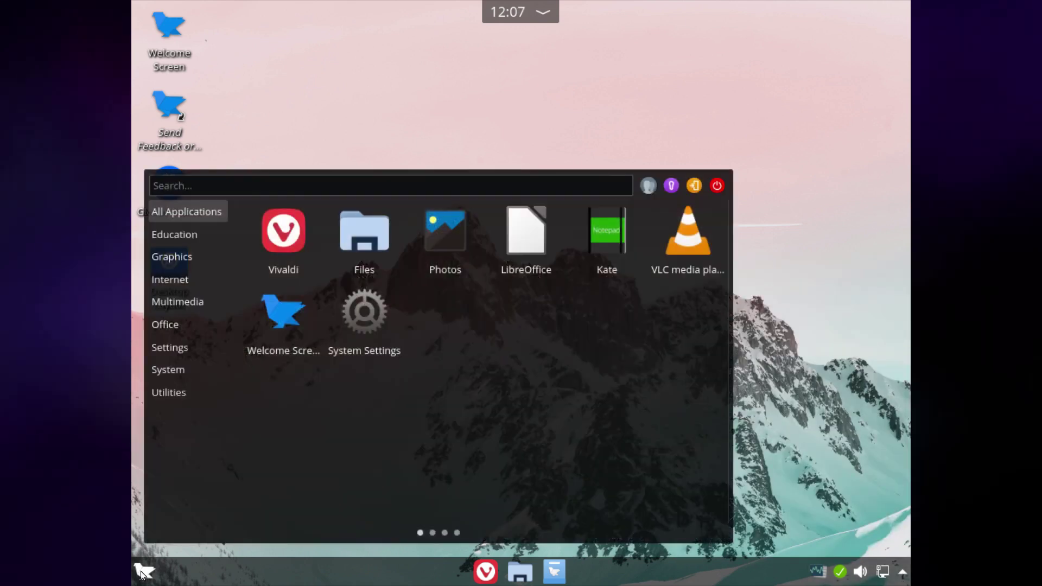
left_click(142, 573)
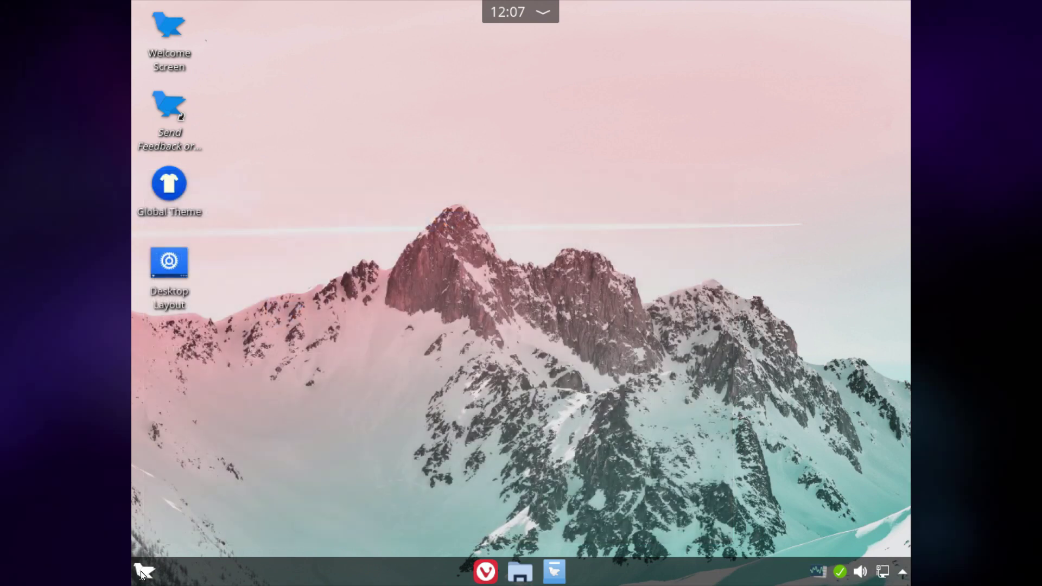
left_click(554, 571)
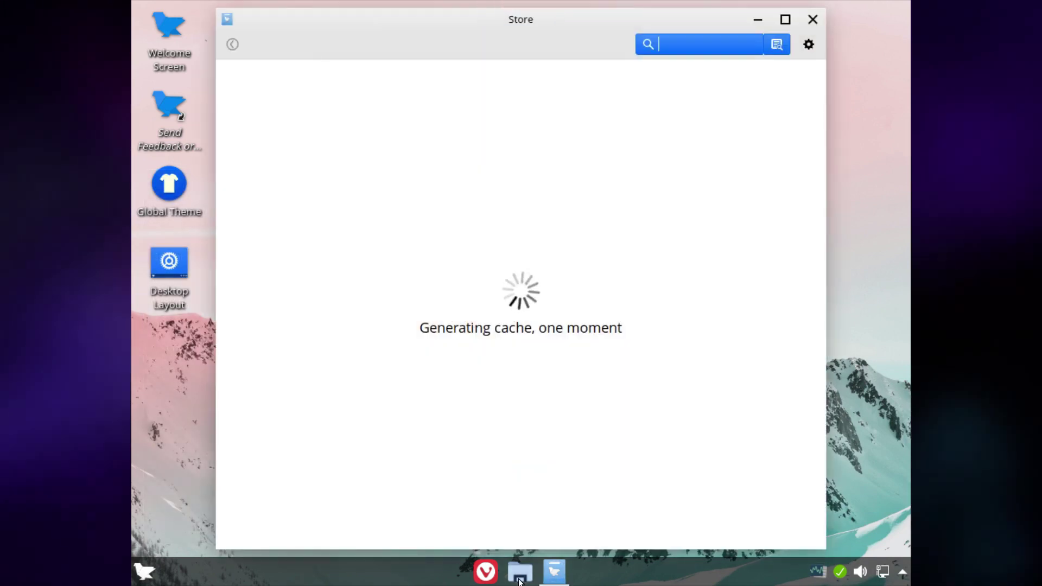
left_click(520, 575)
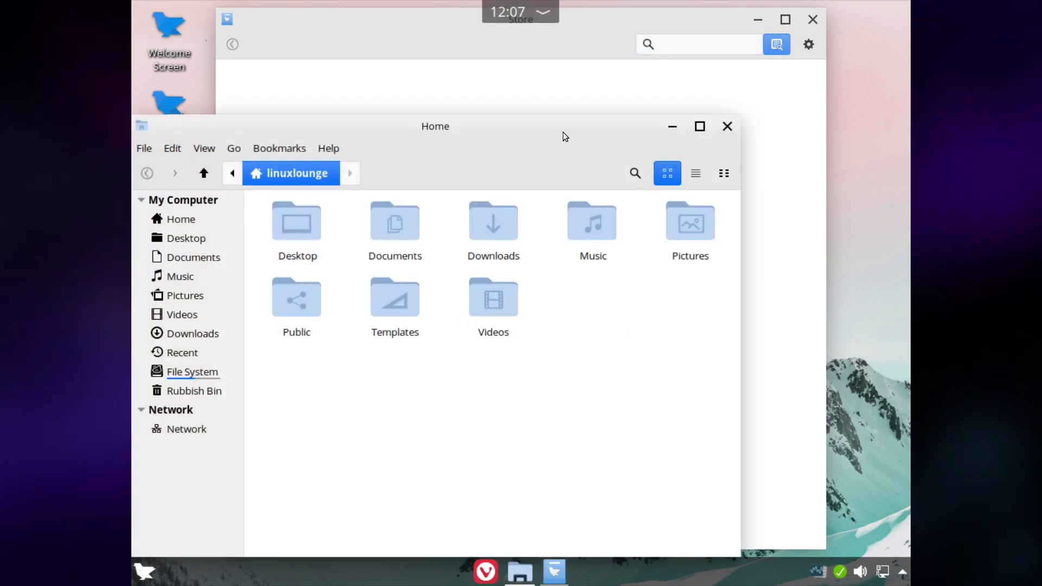
left_click_drag(564, 135, 627, 90)
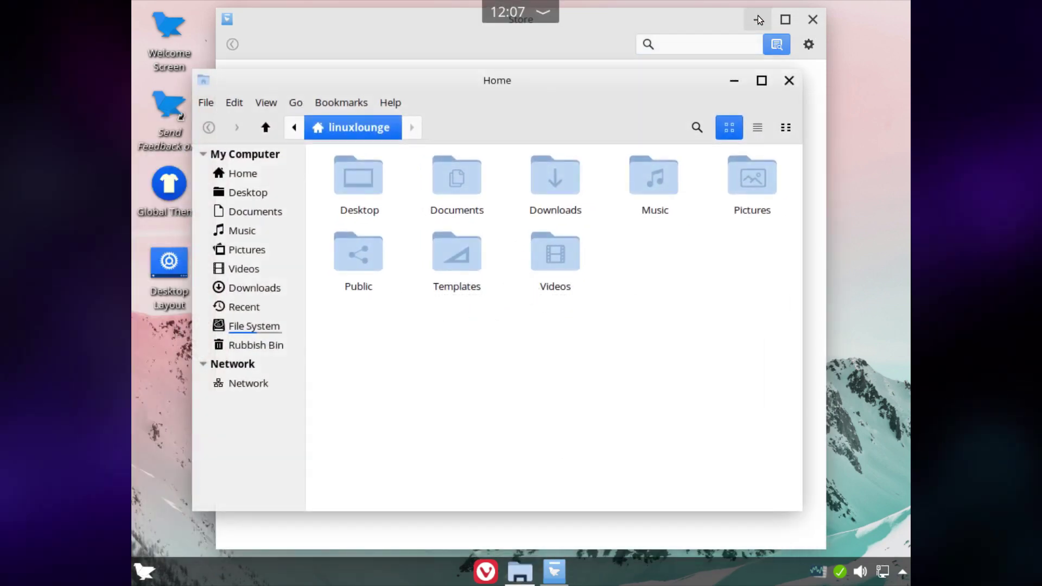
left_click(758, 20)
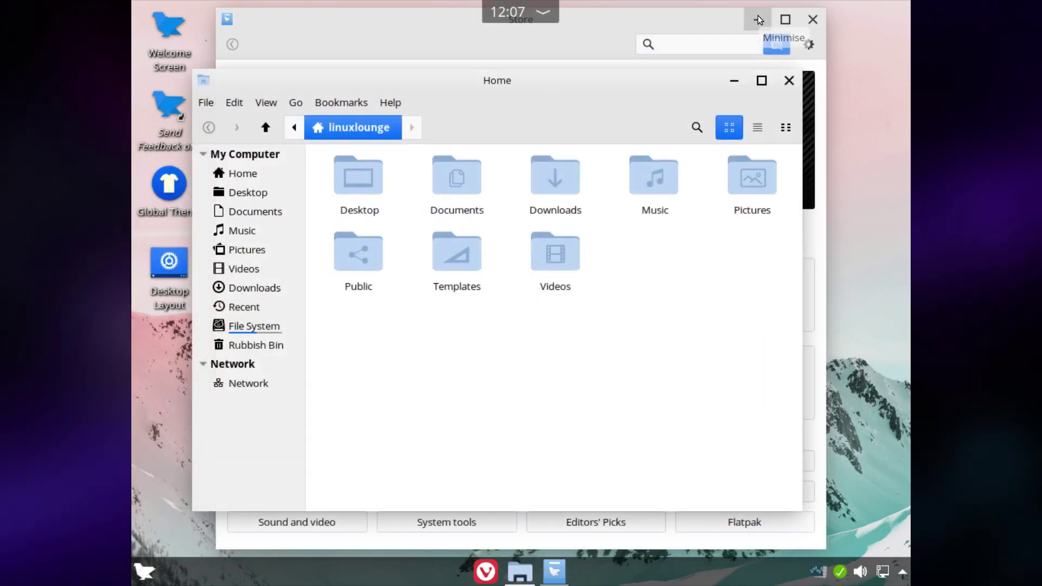
left_click(388, 102)
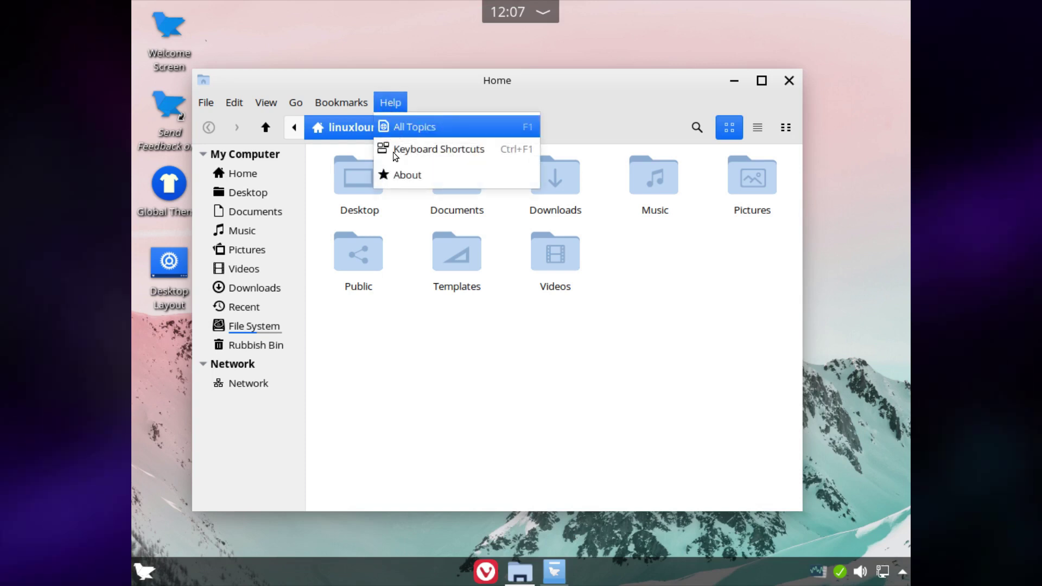
left_click(397, 171)
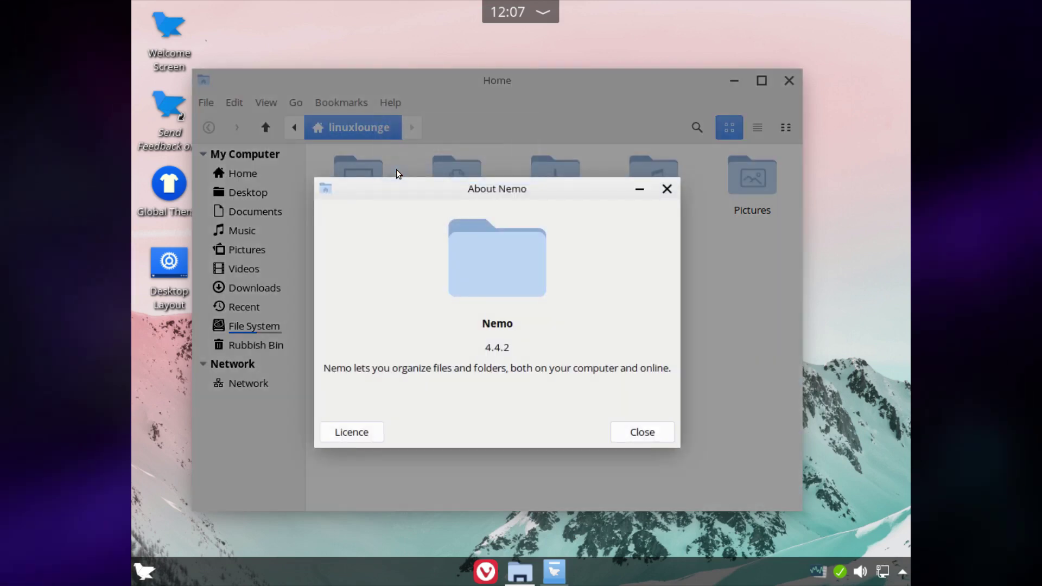
left_click(643, 429)
left_click(788, 80)
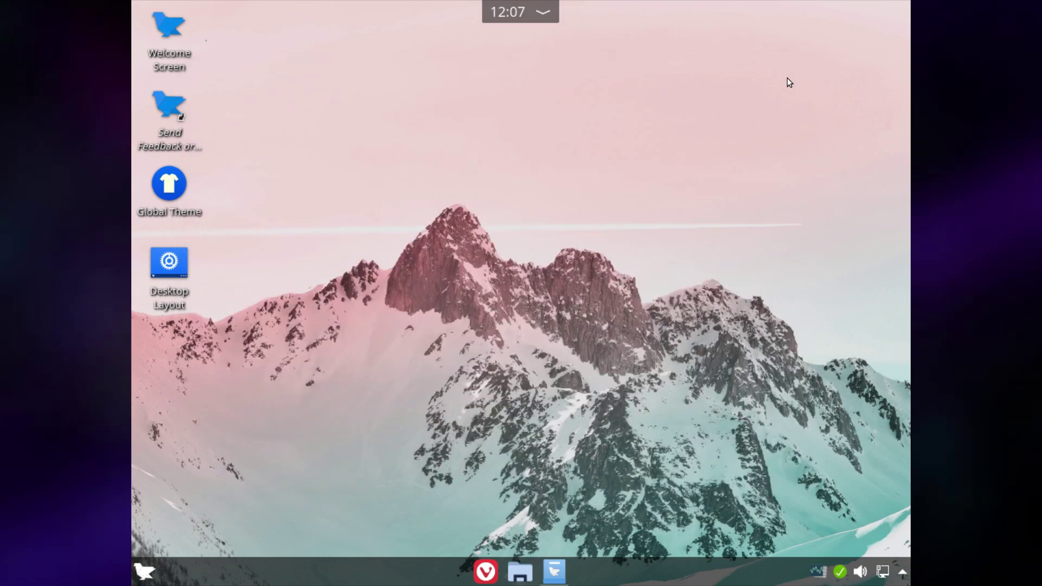
left_click(145, 571)
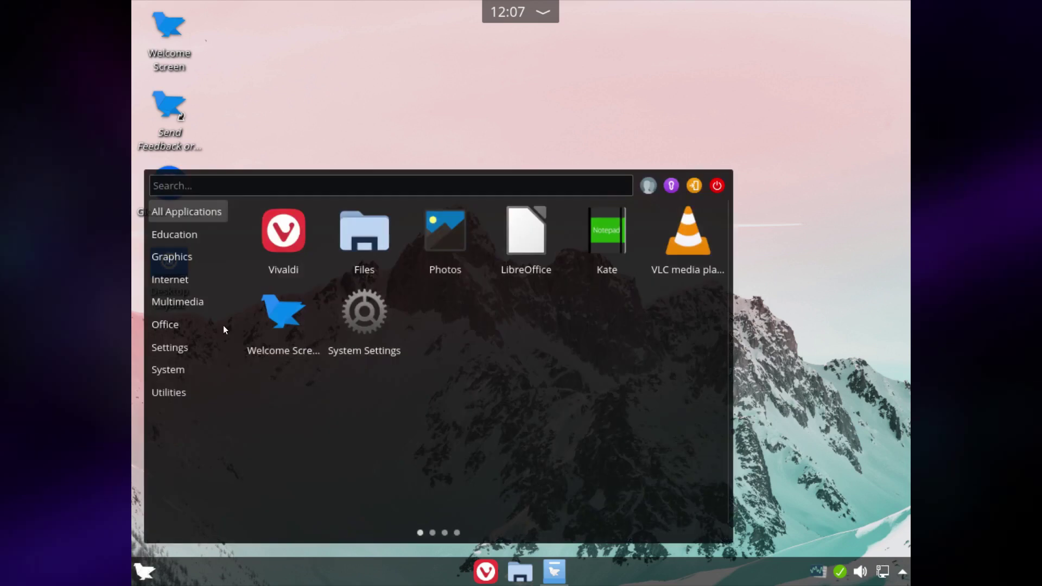
mouse_move(168, 266)
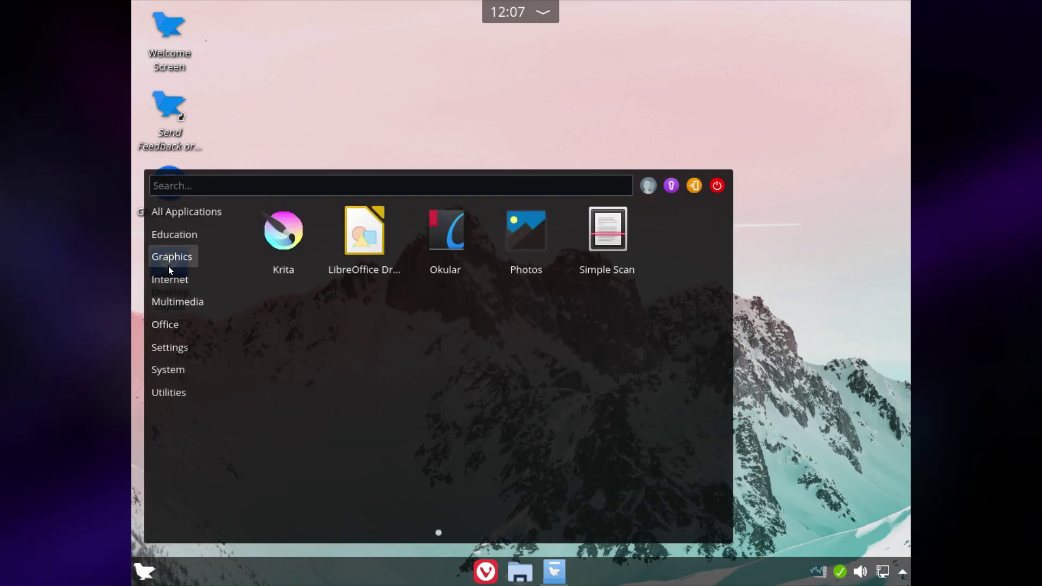
mouse_move(200, 232)
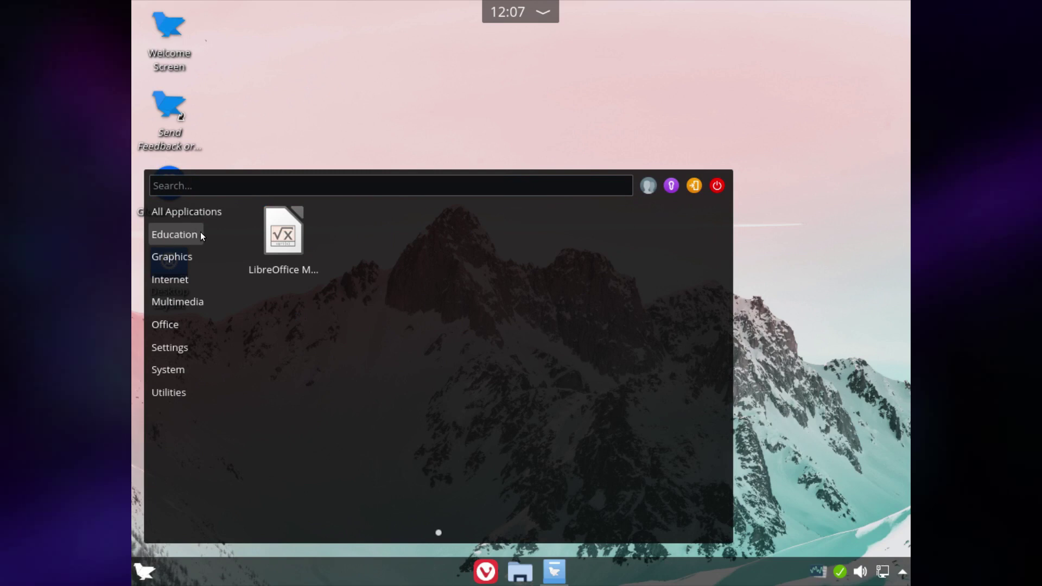
mouse_move(185, 212)
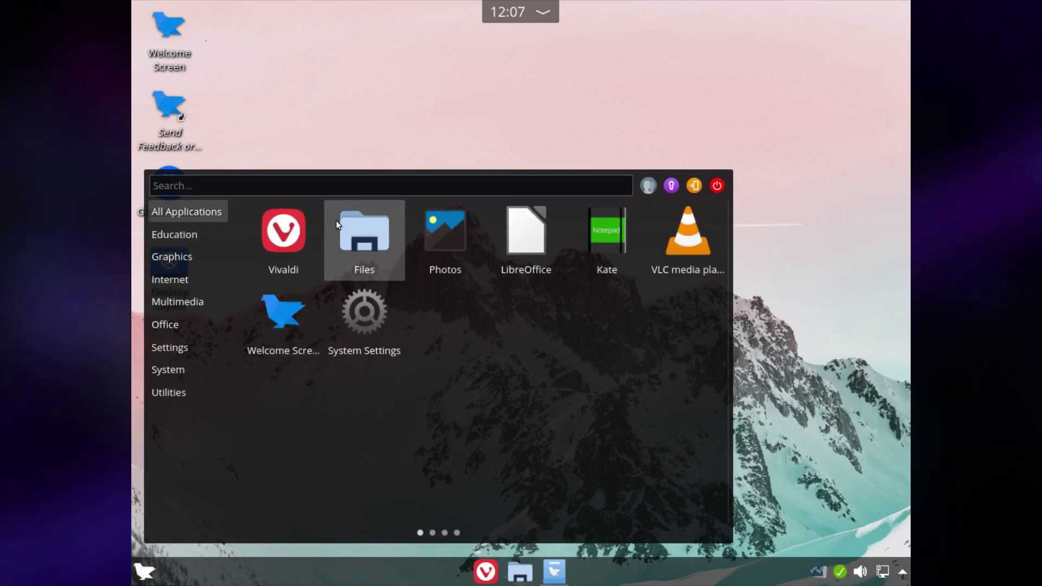
scroll(337, 220, "down", 3)
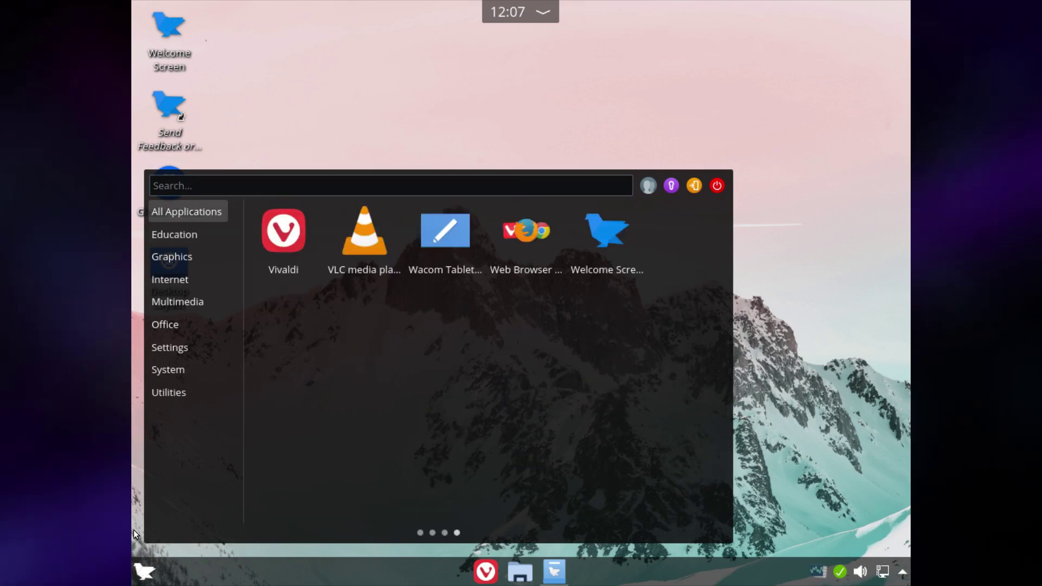
left_click(144, 570)
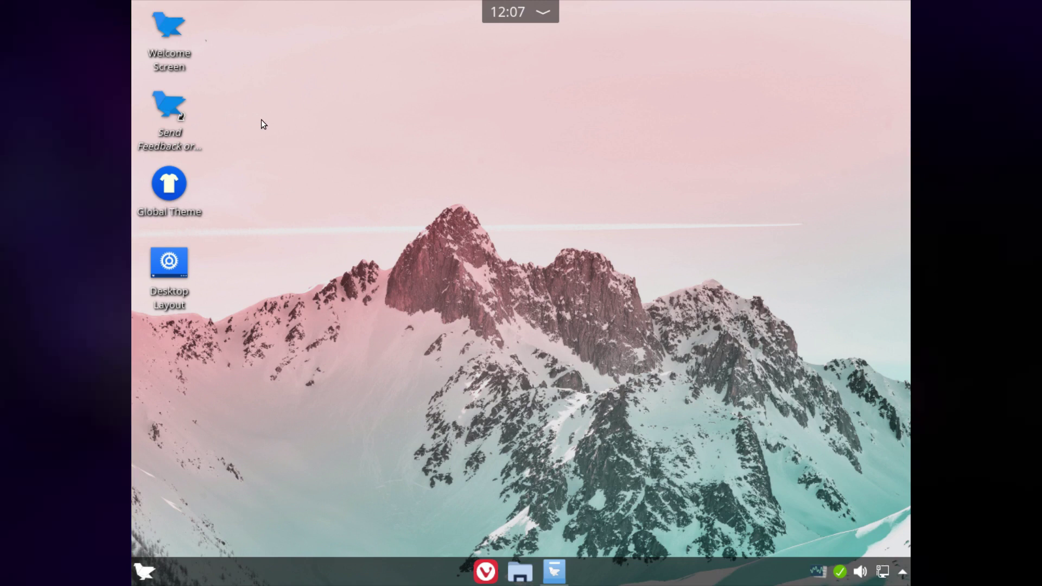
left_click(174, 31)
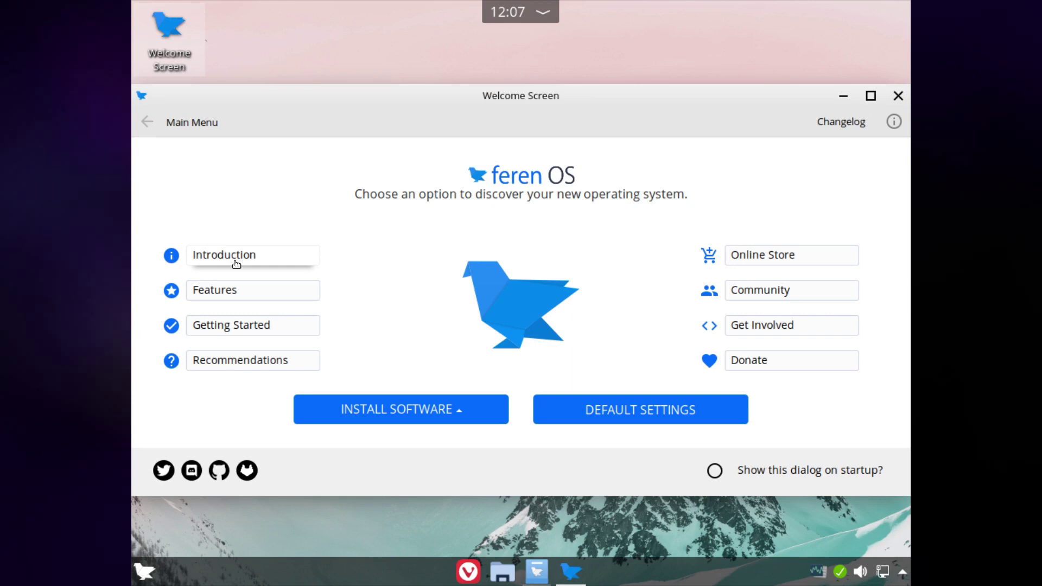
left_click(236, 265)
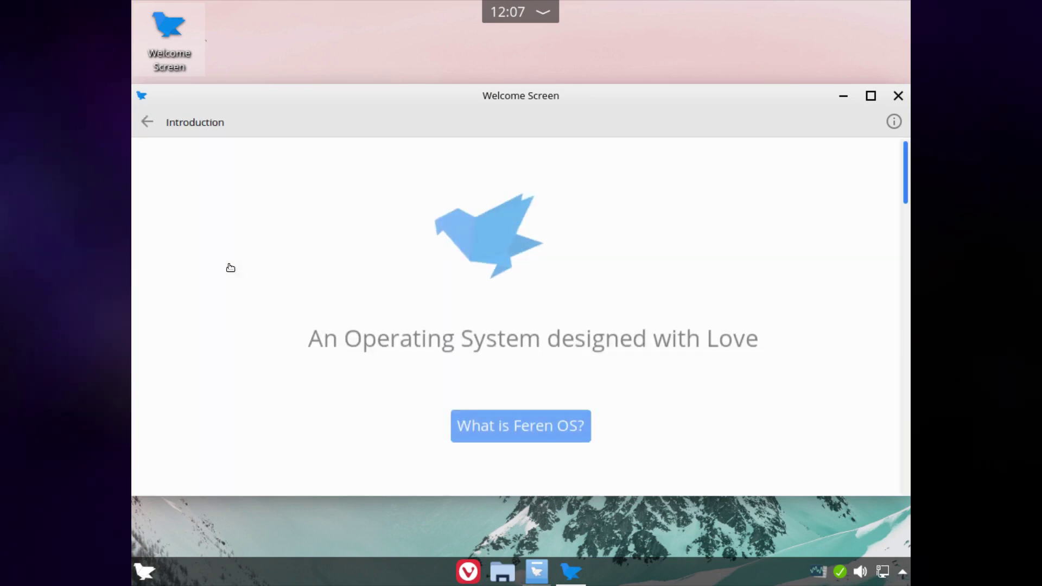
scroll(230, 268, "down", 5)
left_click(147, 122)
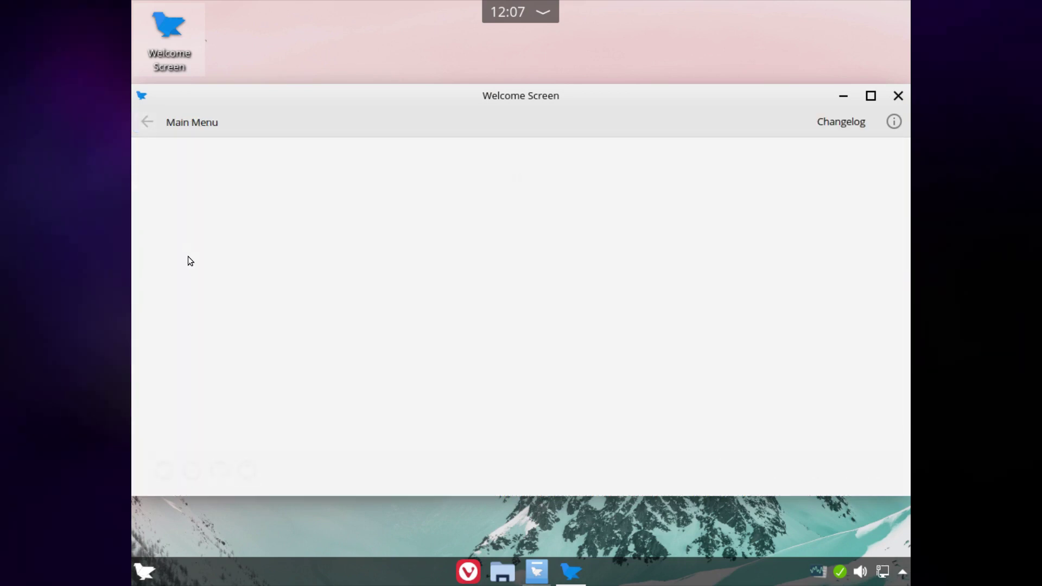
left_click(211, 292)
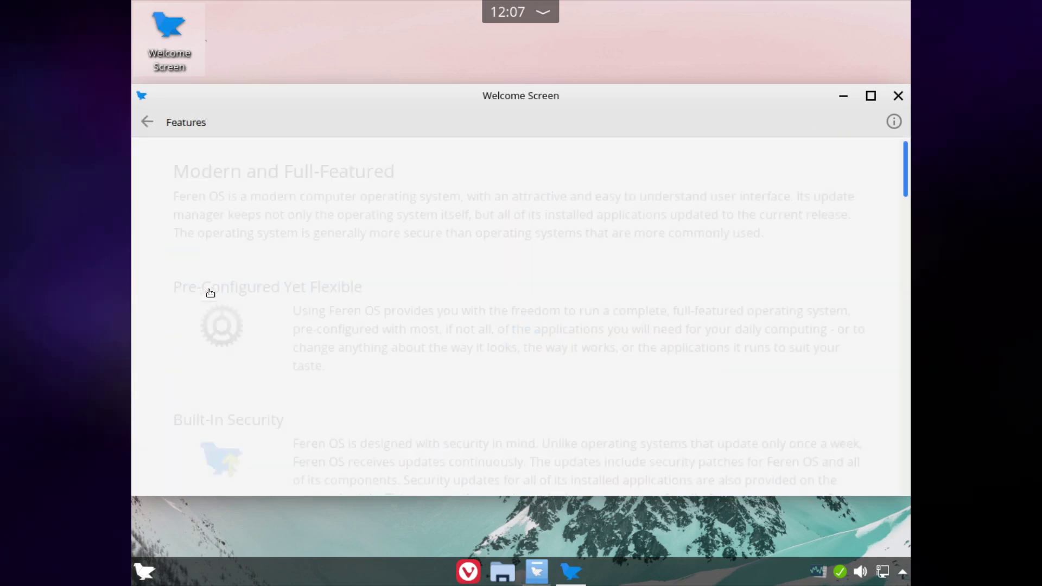
scroll(210, 293, "down", 15)
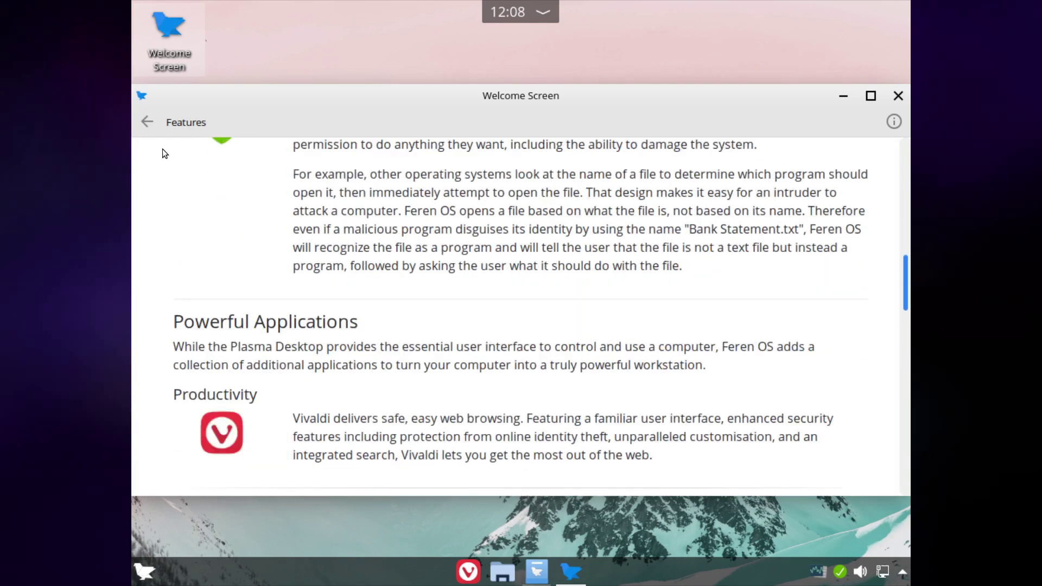
left_click(155, 123)
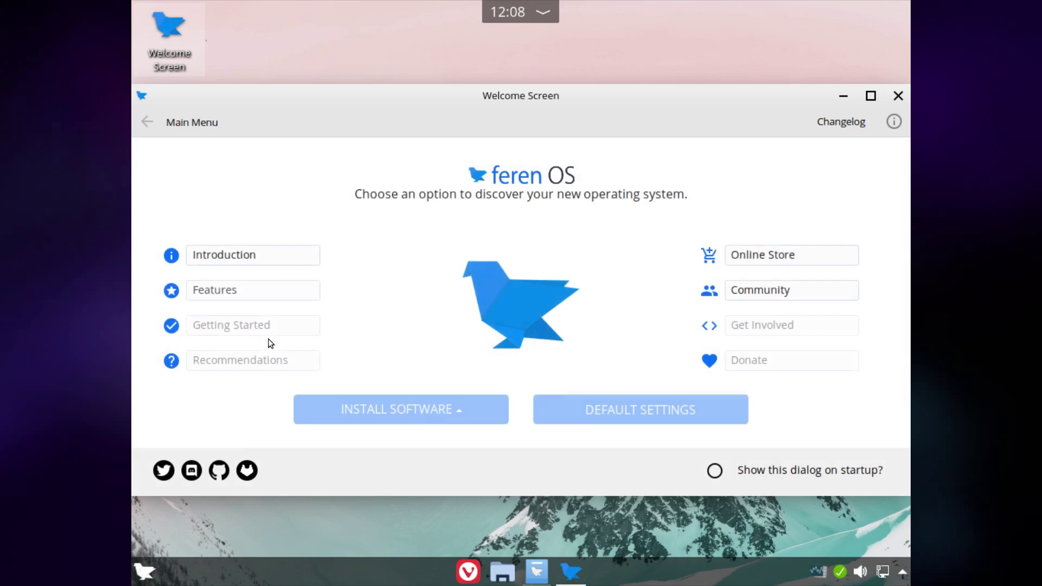
left_click(263, 332)
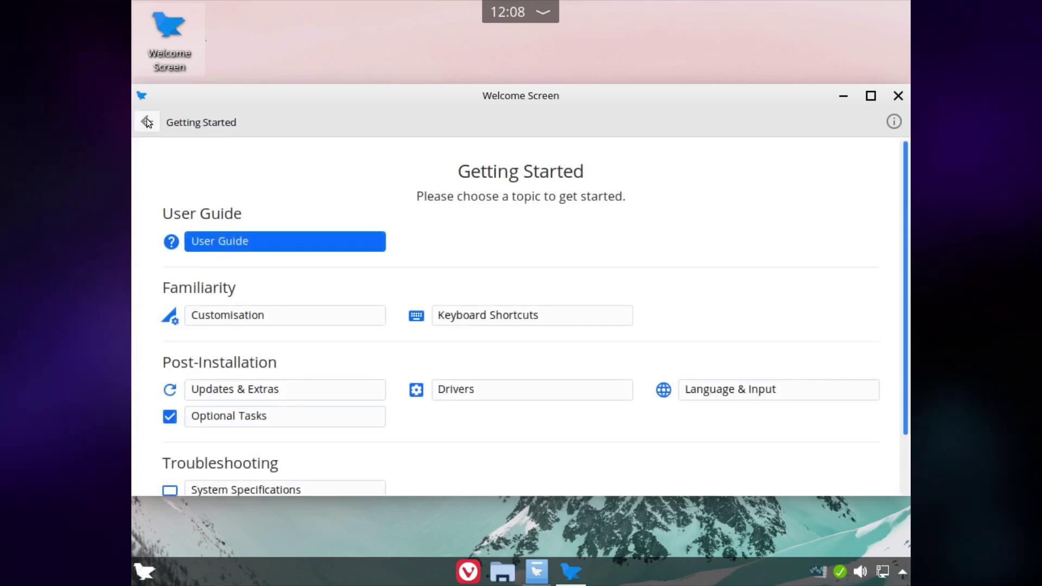
left_click(147, 122)
left_click(237, 367)
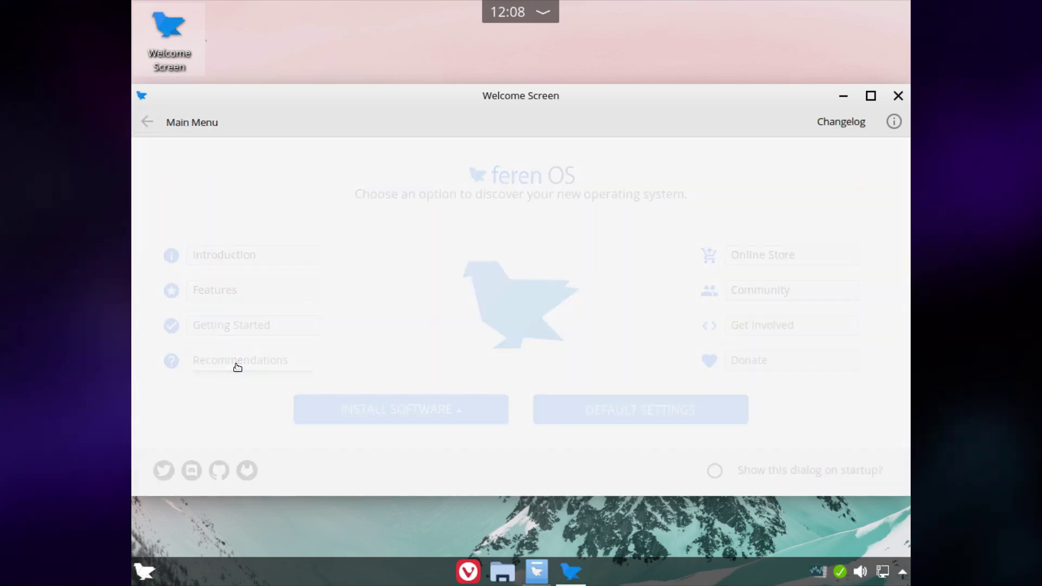
scroll(238, 366, "down", 10)
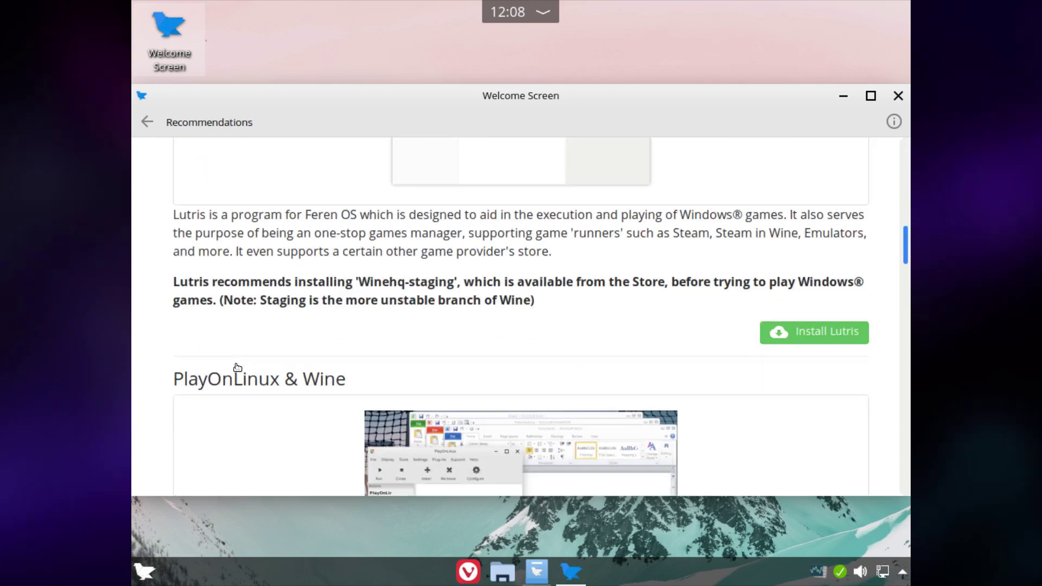
scroll(237, 367, "down", 15)
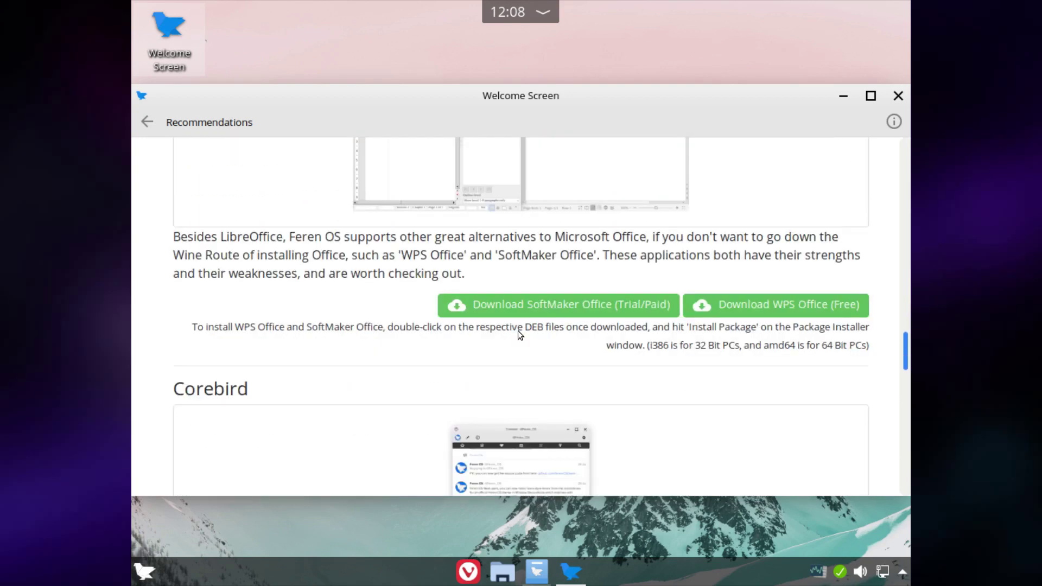
scroll(518, 330, "down", 6)
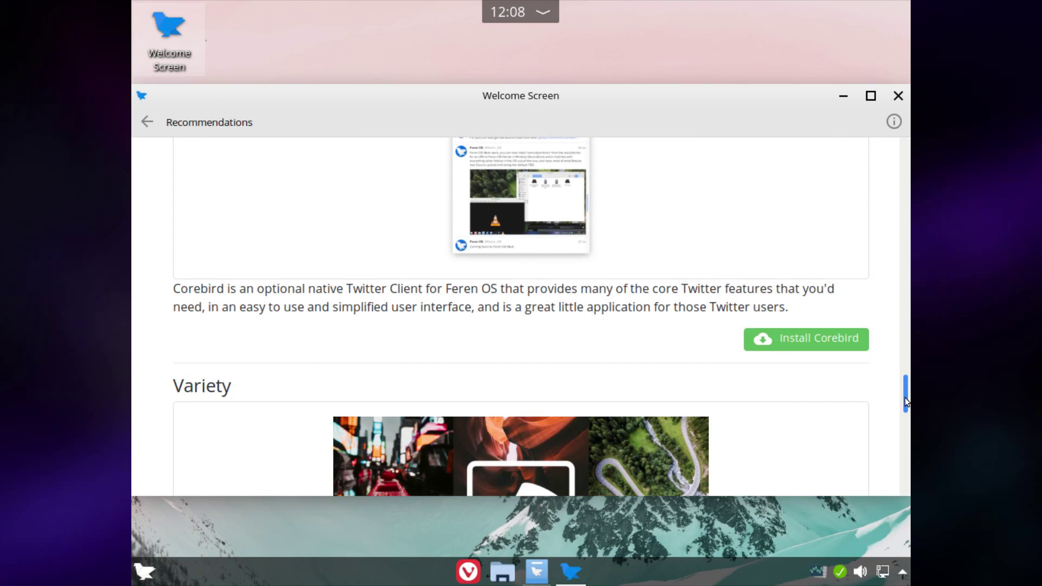
left_click_drag(906, 401, 906, 163)
scroll(884, 212, "down", 12)
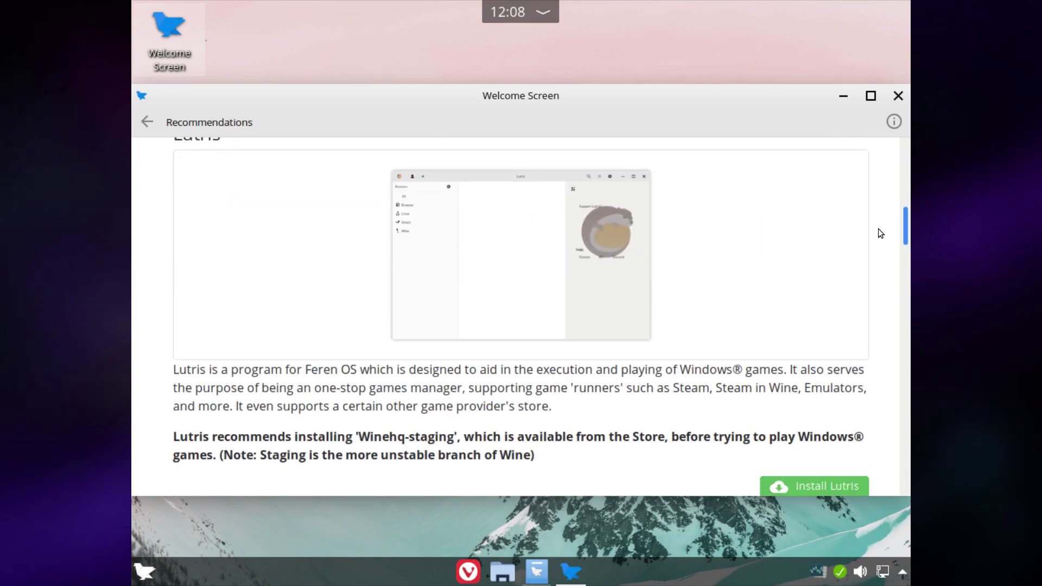
scroll(872, 255, "down", 5)
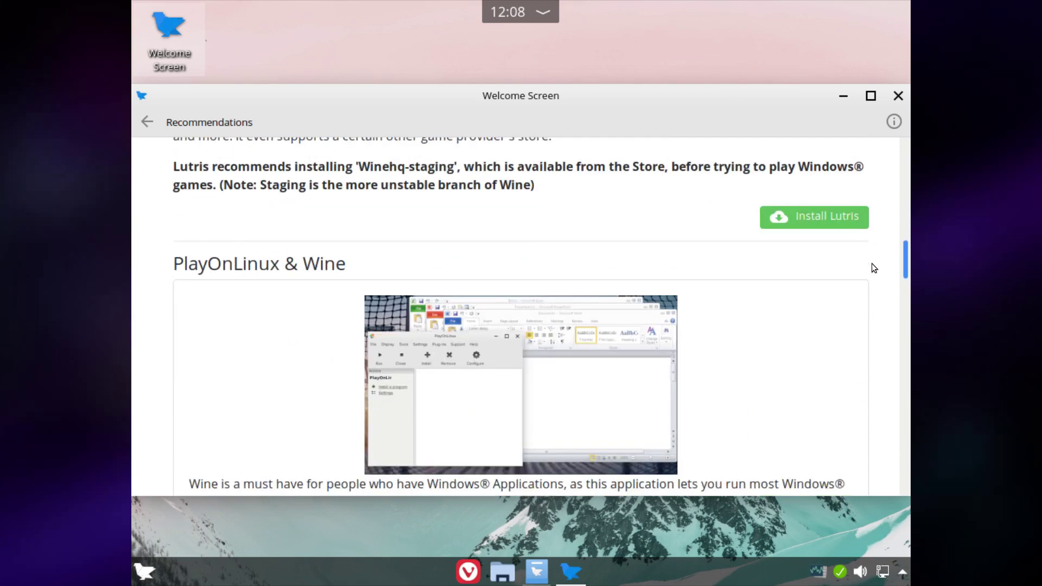
scroll(866, 288, "down", 10)
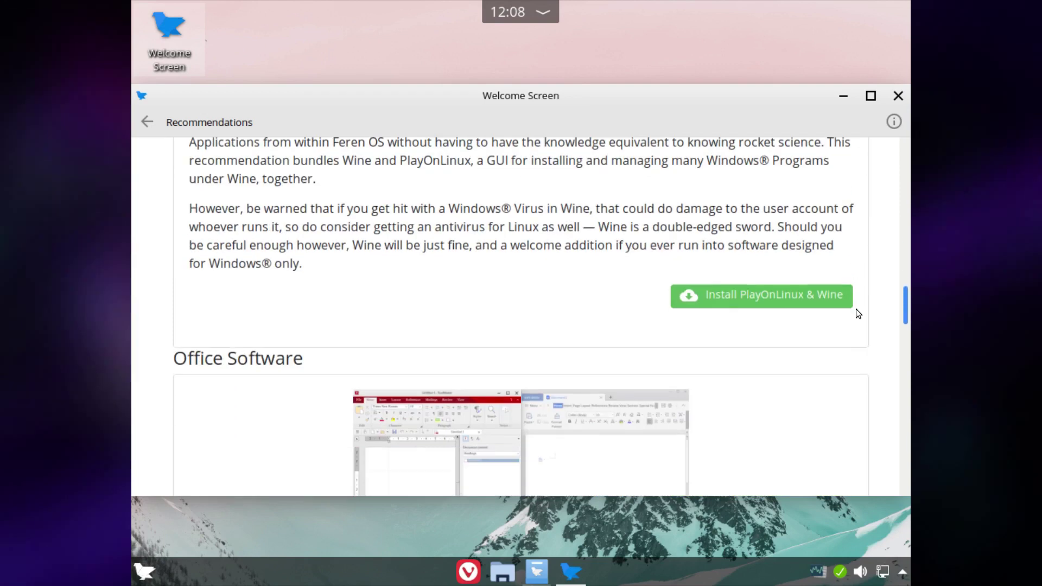
scroll(841, 381, "down", 10)
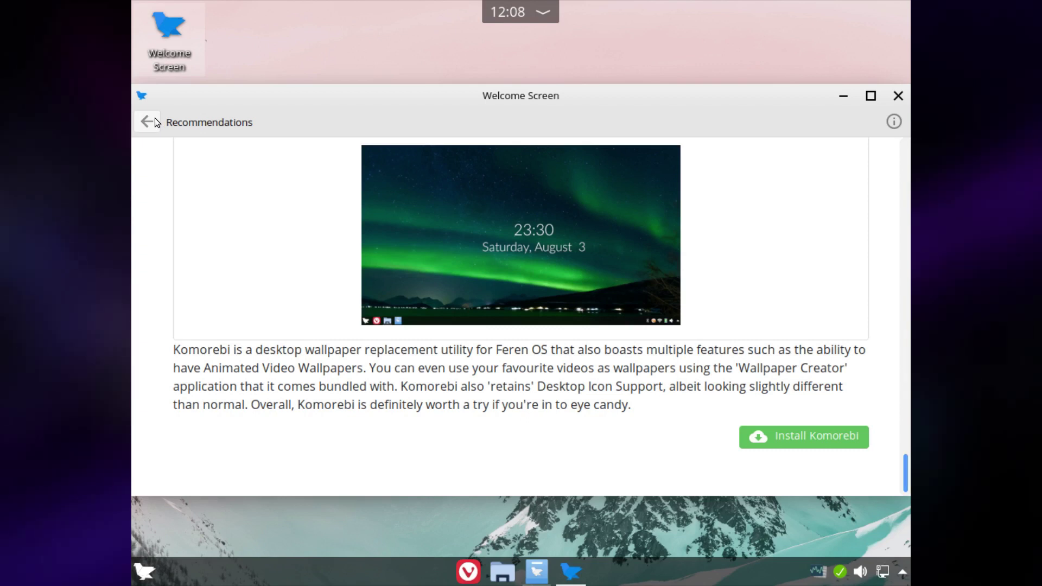
left_click(155, 119)
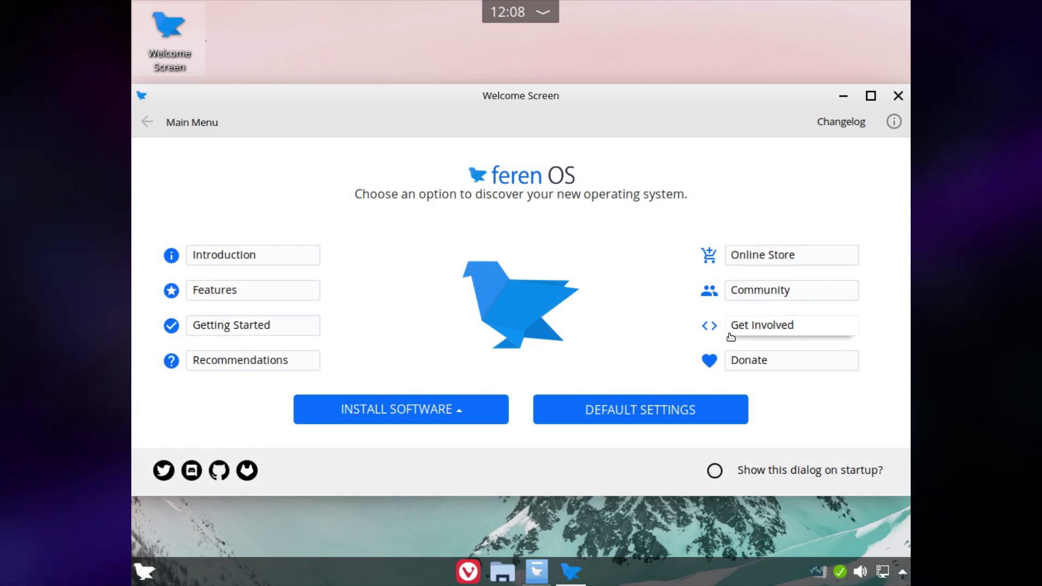
Peek at the Store/Snap Apps install options, dismiss them, and close the Welcome Screen
left_click(342, 414)
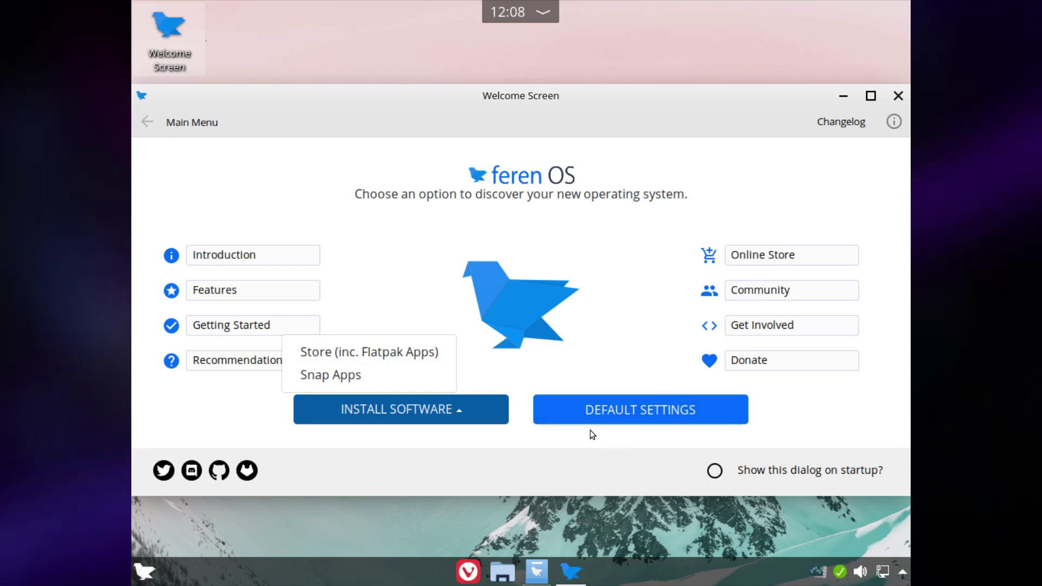
left_click(579, 442)
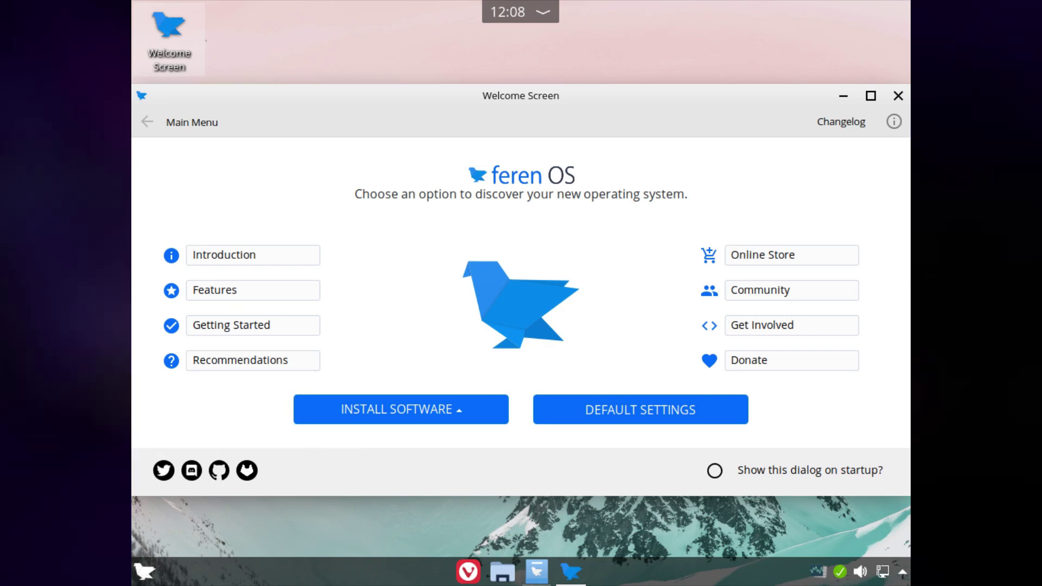
left_click(899, 96)
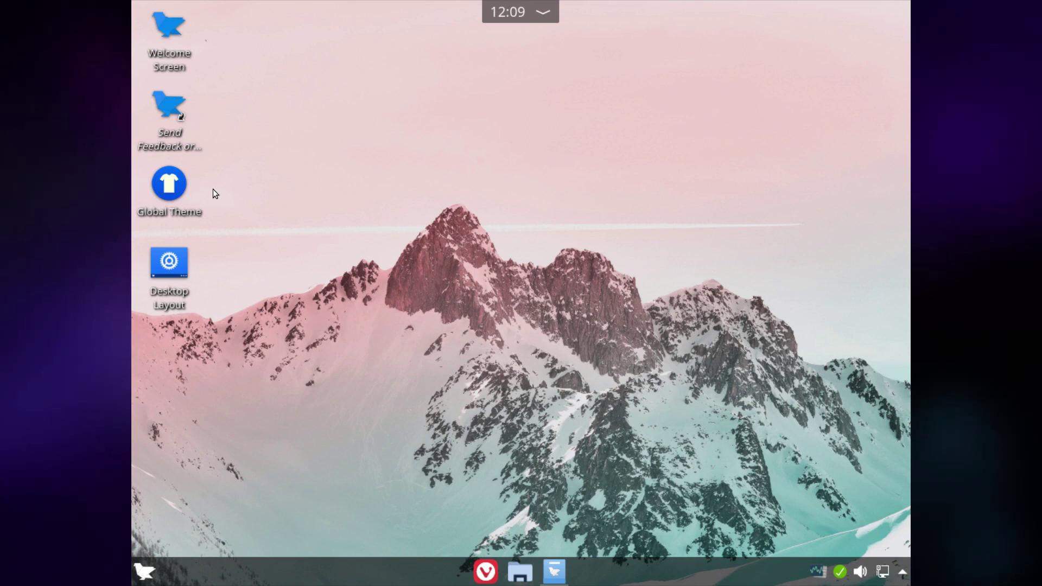
Open the Global Theme settings and select the FerenGreyDark theme
left_click(177, 187)
scroll(446, 268, "down", 1)
scroll(444, 272, "down", 8)
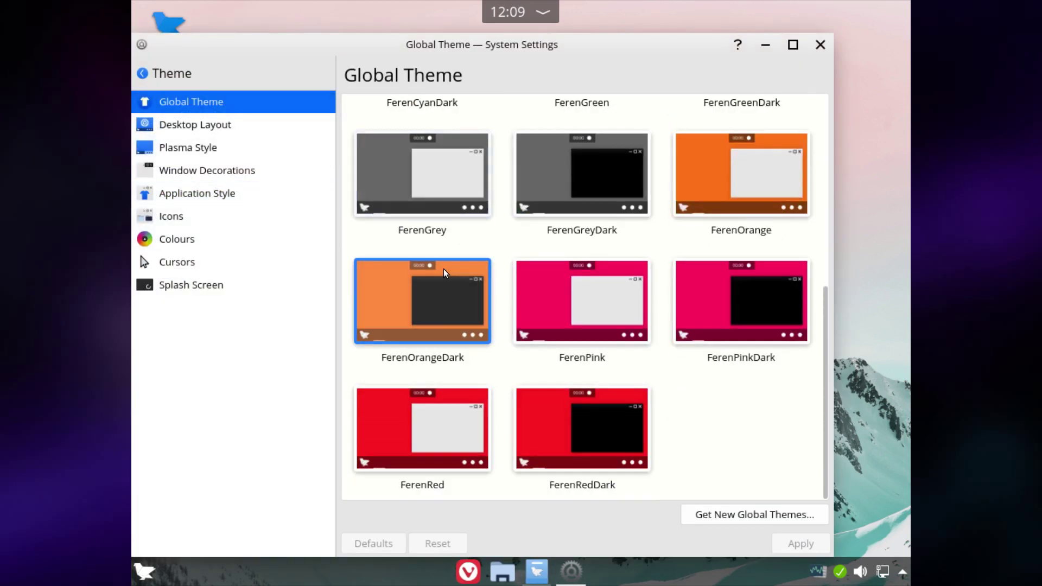
scroll(486, 256, "up", 4)
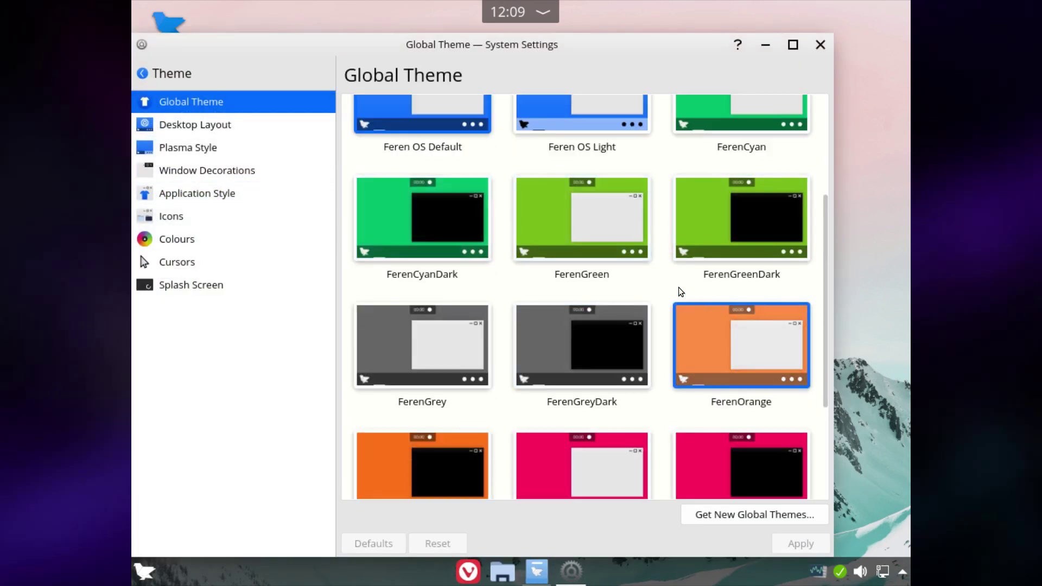
left_click(578, 349)
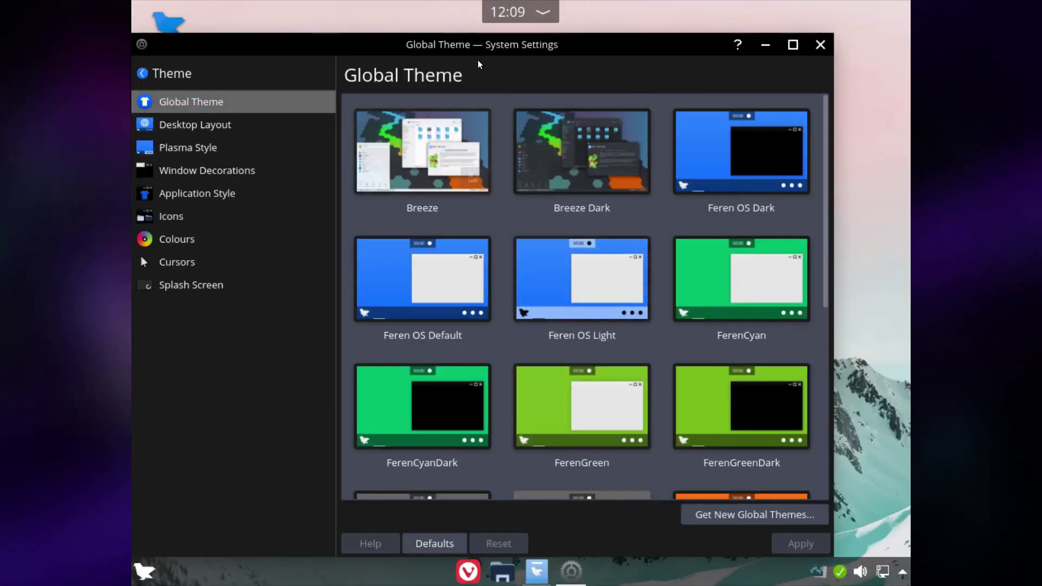
Select and apply the FerenPinkDark global theme, then close System Settings
left_click_drag(461, 58, 494, 58)
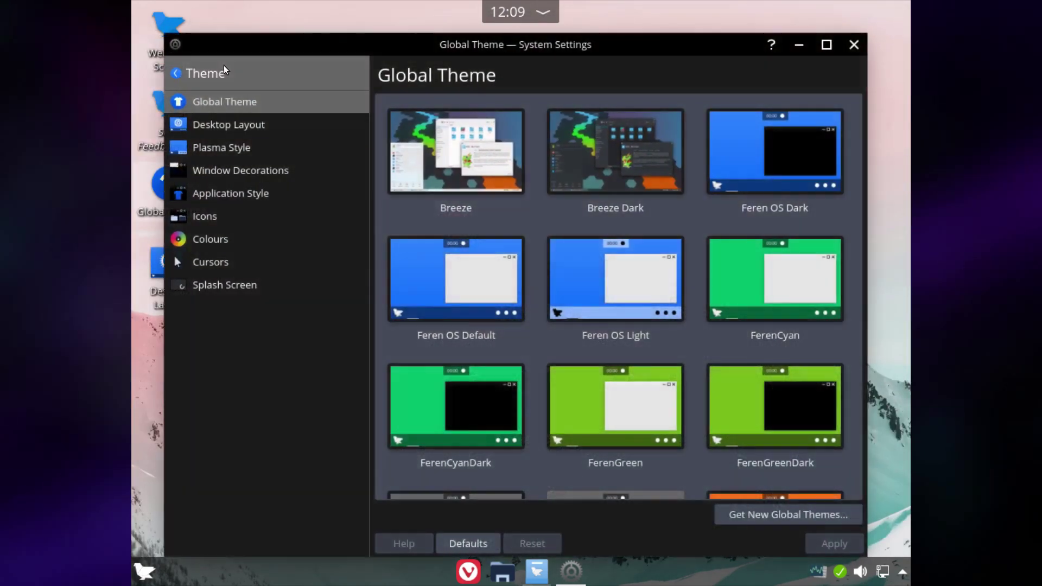
left_click(224, 65)
scroll(239, 201, "down", 1)
scroll(238, 201, "up", 1)
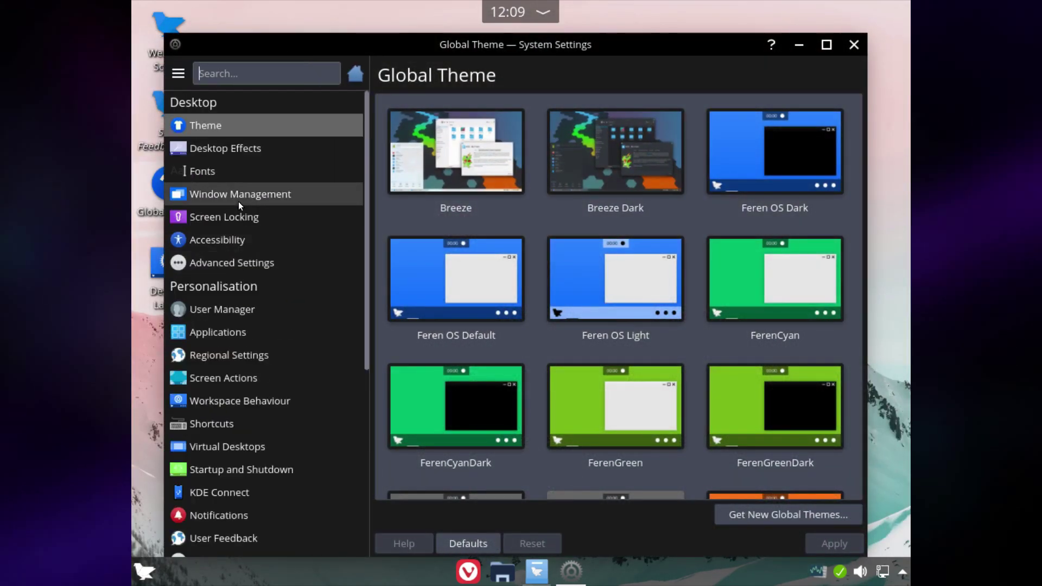
scroll(239, 201, "down", 4)
scroll(239, 201, "up", 4)
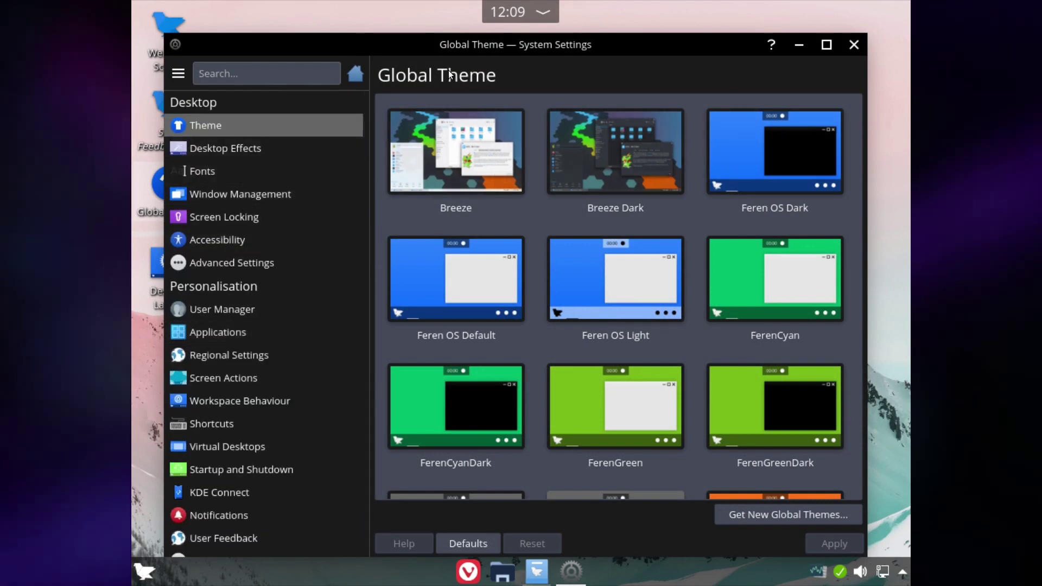
scroll(731, 254, "down", 3)
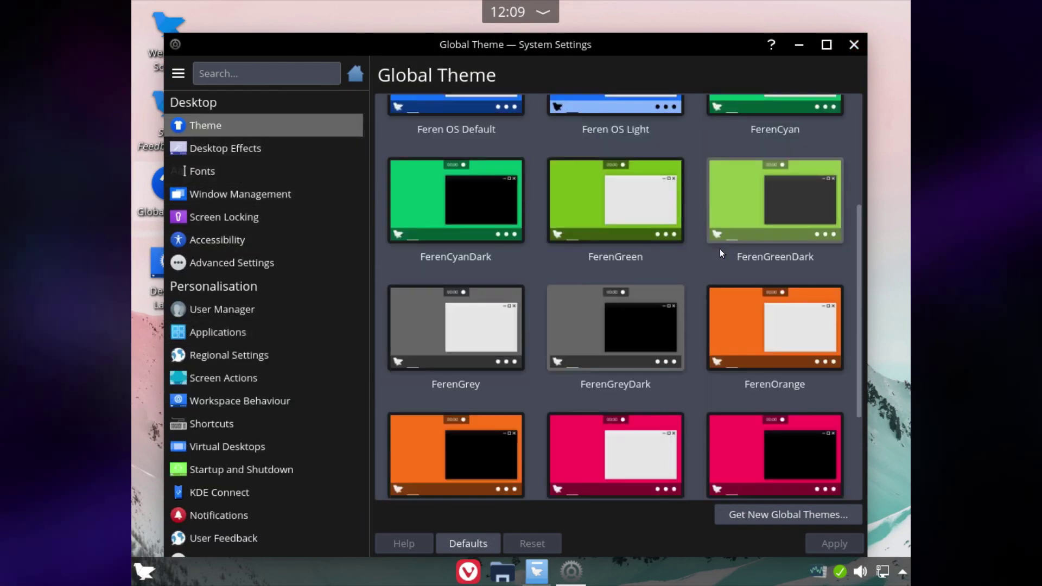
scroll(719, 249, "down", 2)
left_click(767, 324)
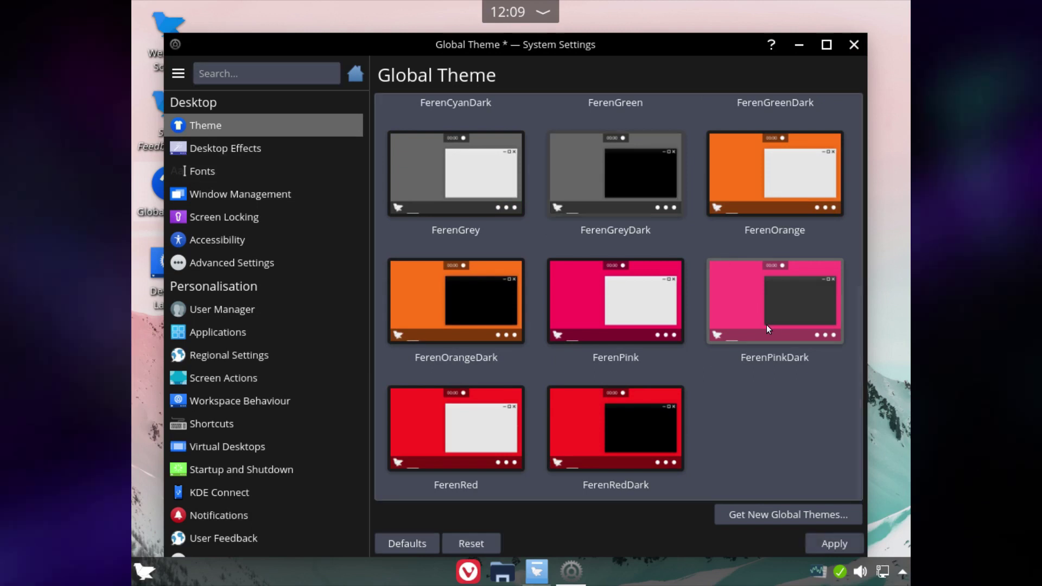
left_click(821, 548)
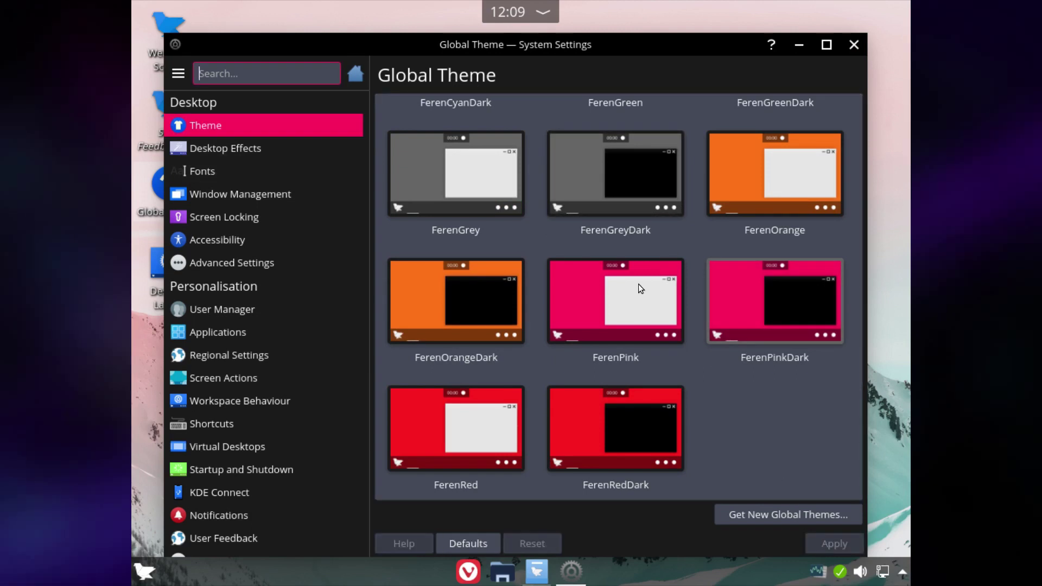
left_click_drag(439, 45, 403, 47)
left_click(826, 42)
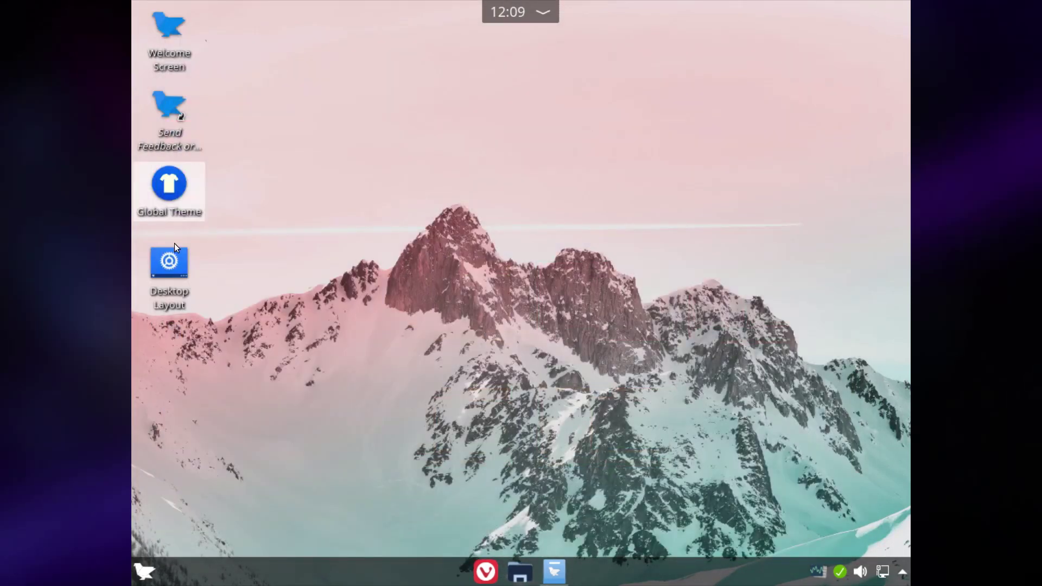
In Desktop Layout, try Ubuntu Unity, then apply the Cupertino layout
left_click(175, 267)
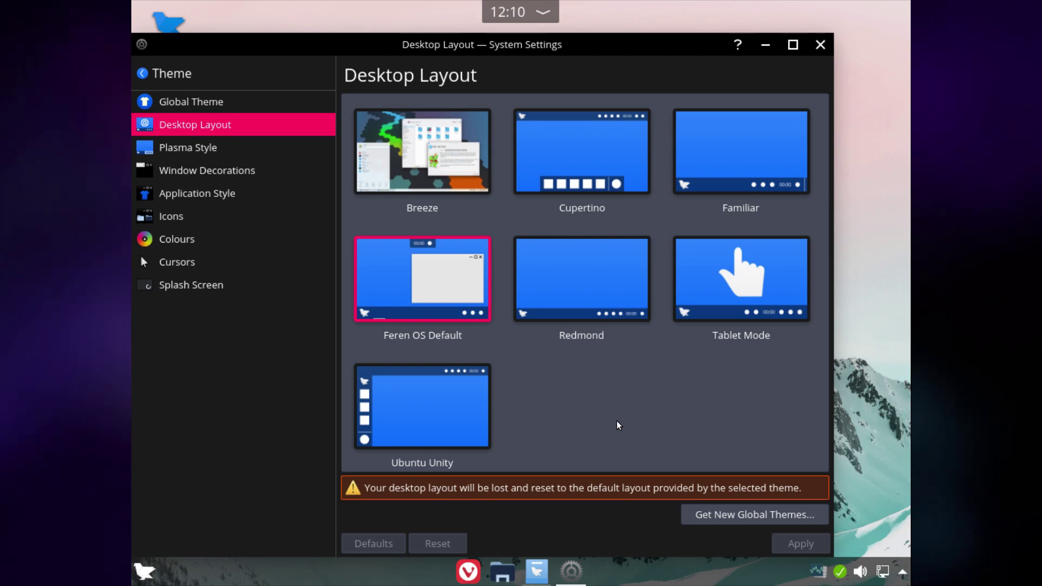
left_click(458, 414)
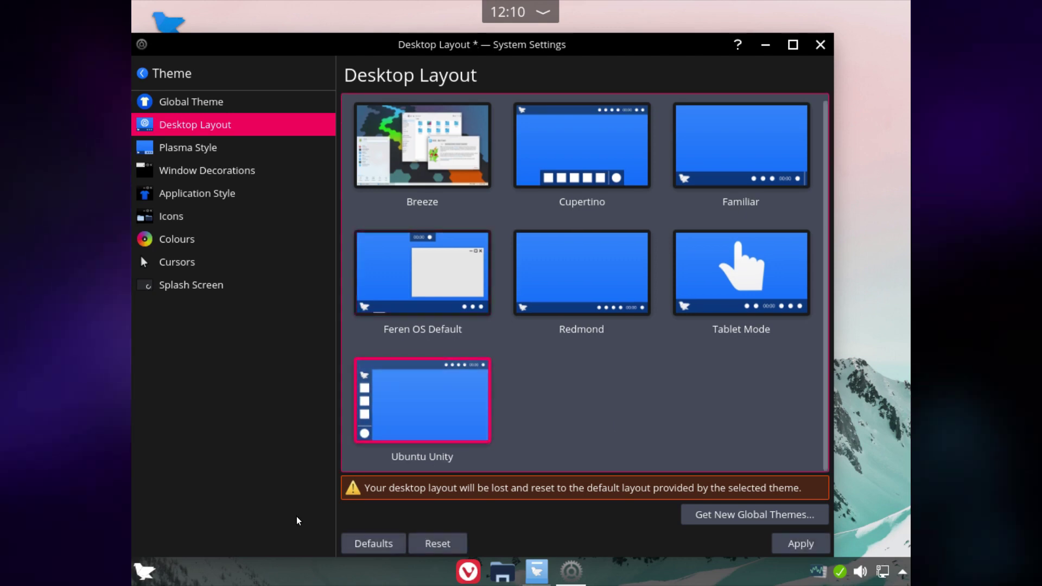
left_click(633, 162)
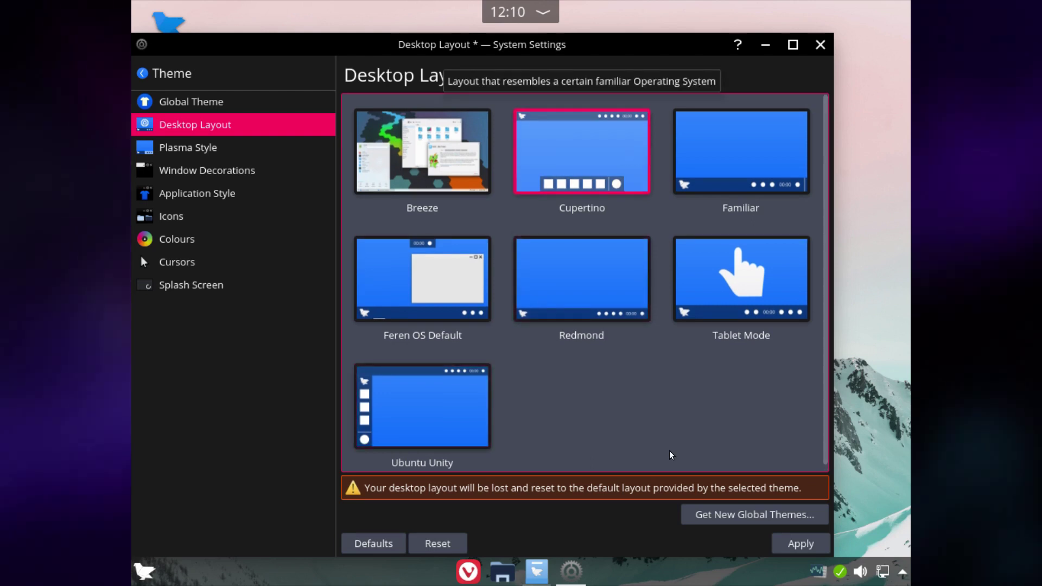
left_click(796, 547)
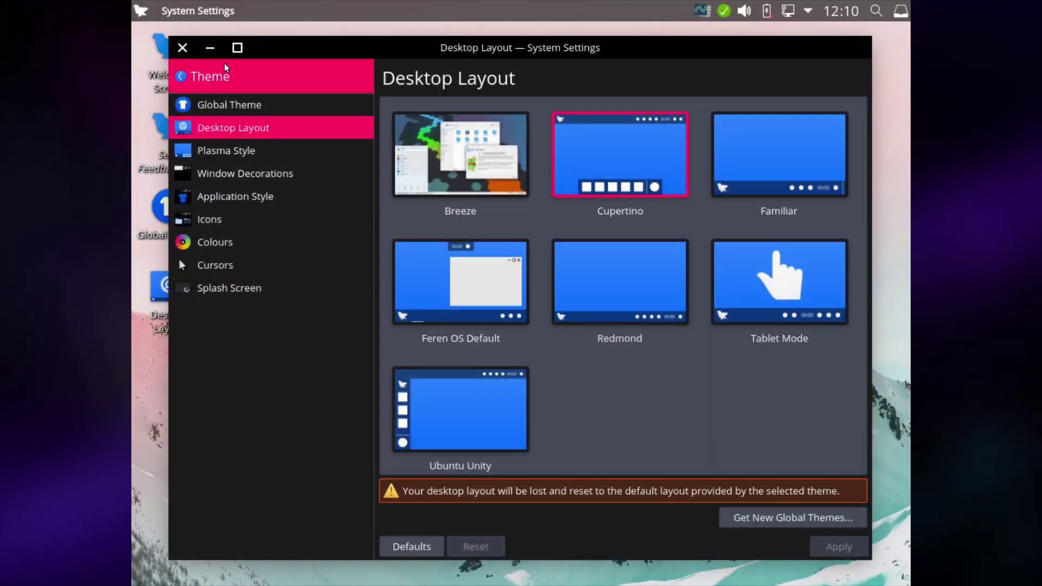
left_click(211, 48)
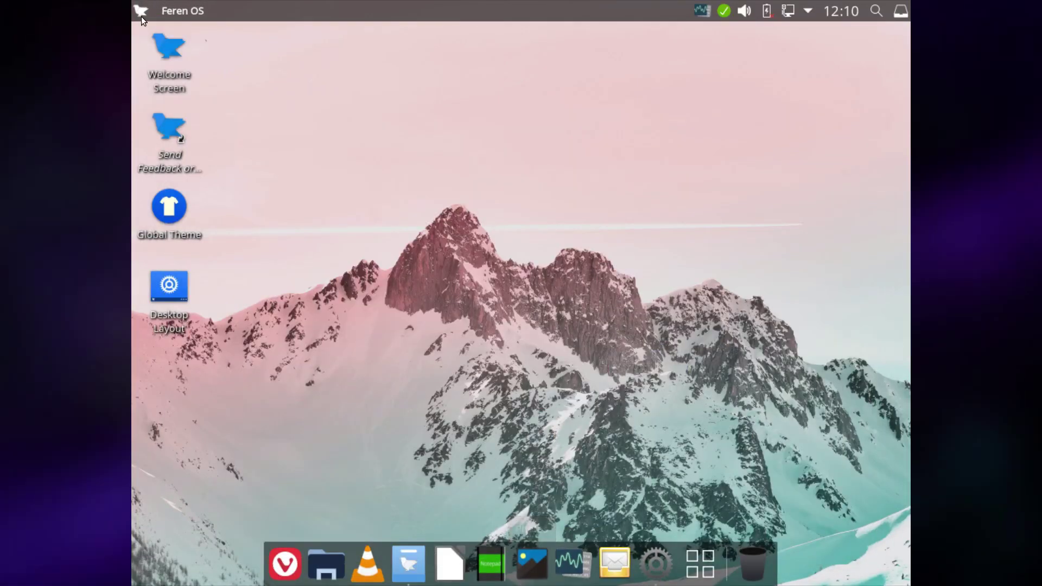
left_click(142, 14)
left_click(360, 469)
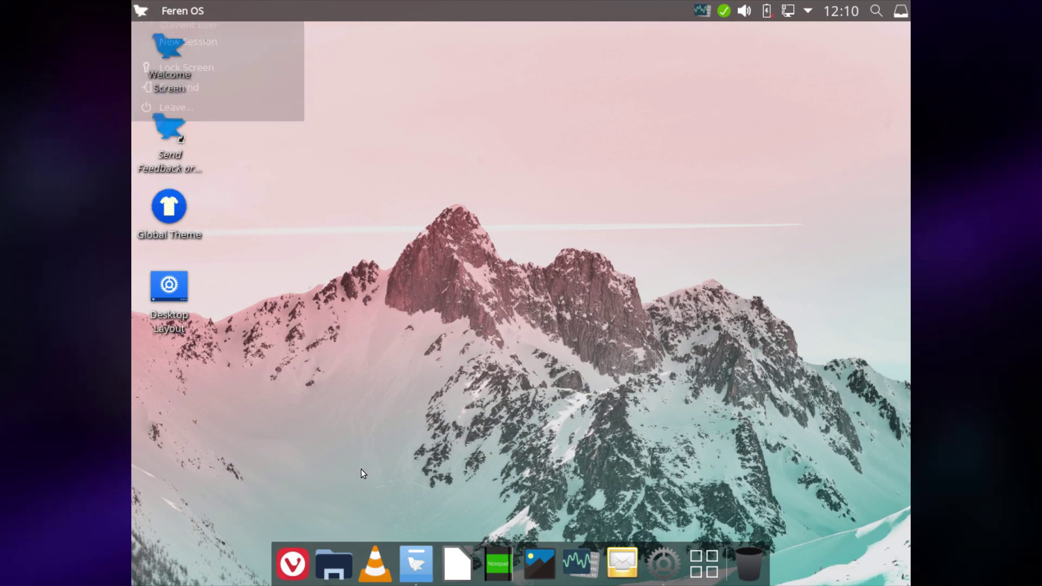
left_click(332, 560)
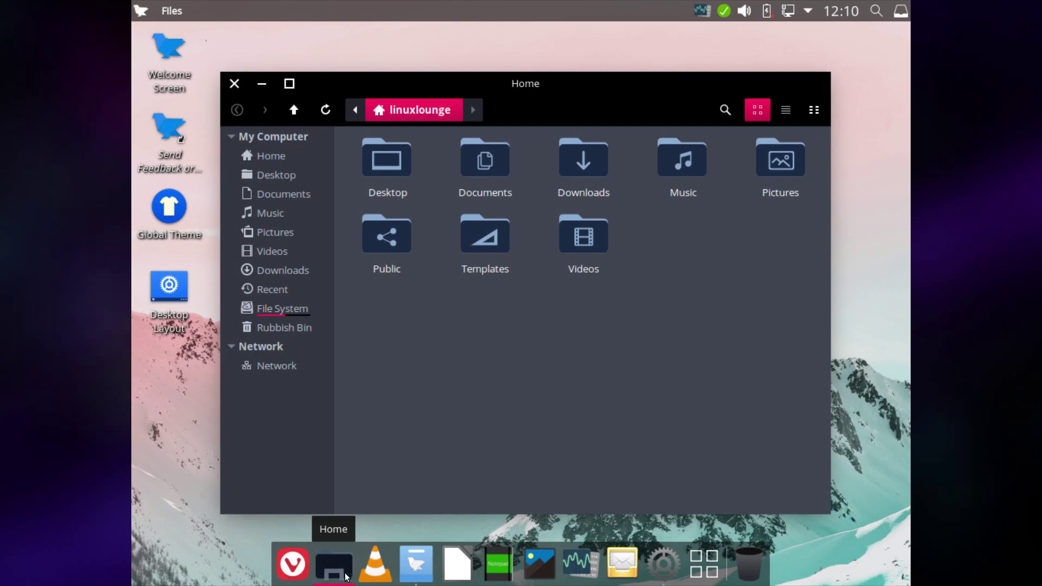
left_click(369, 570)
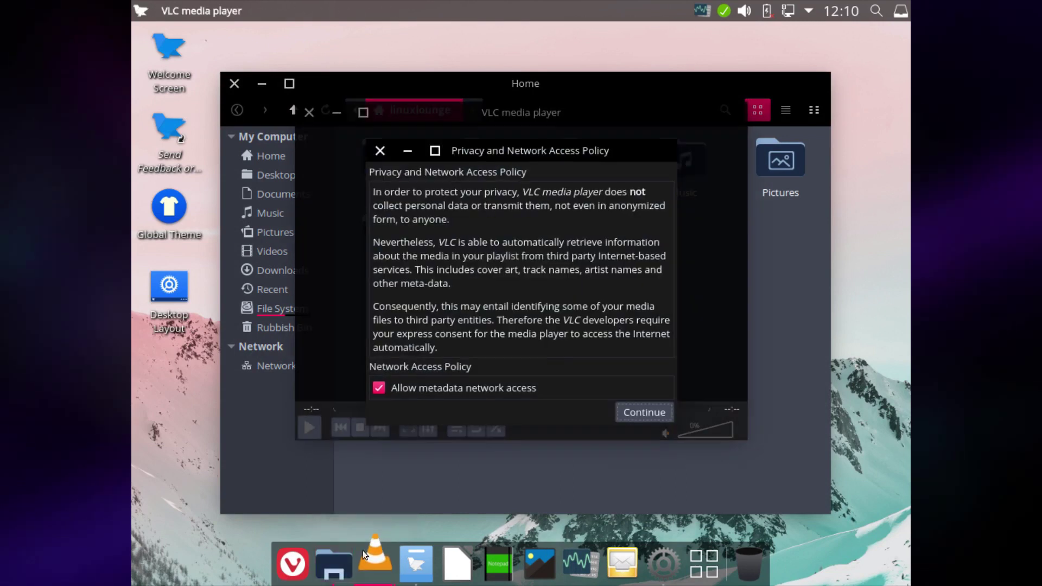
left_click(666, 414)
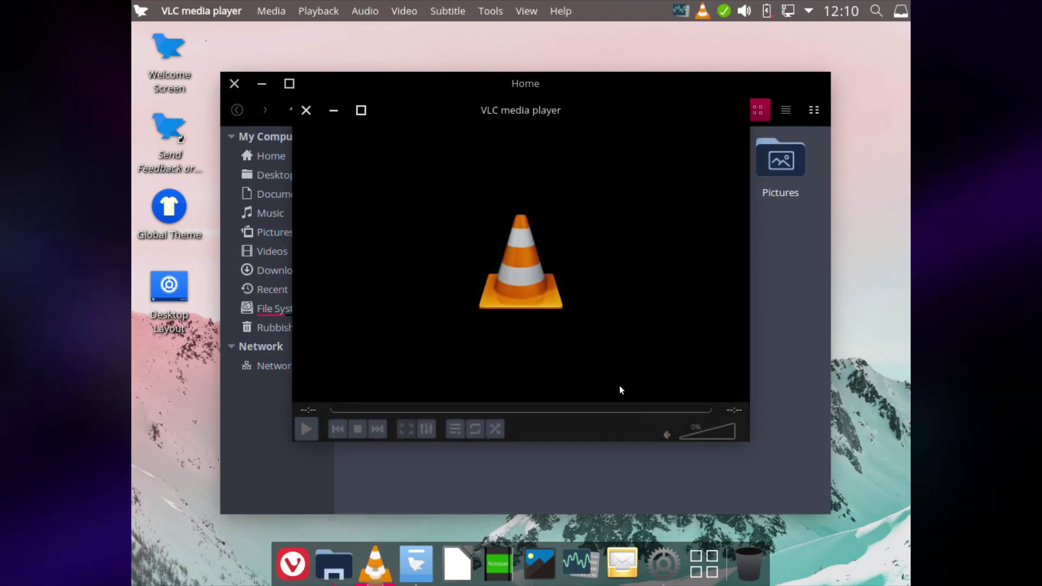
left_click(271, 11)
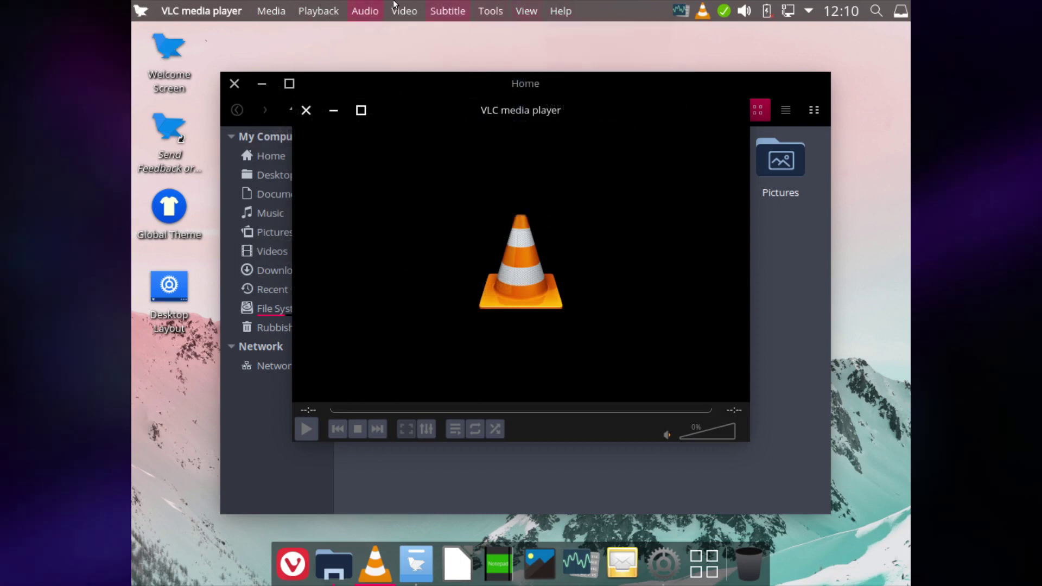
left_click(308, 102)
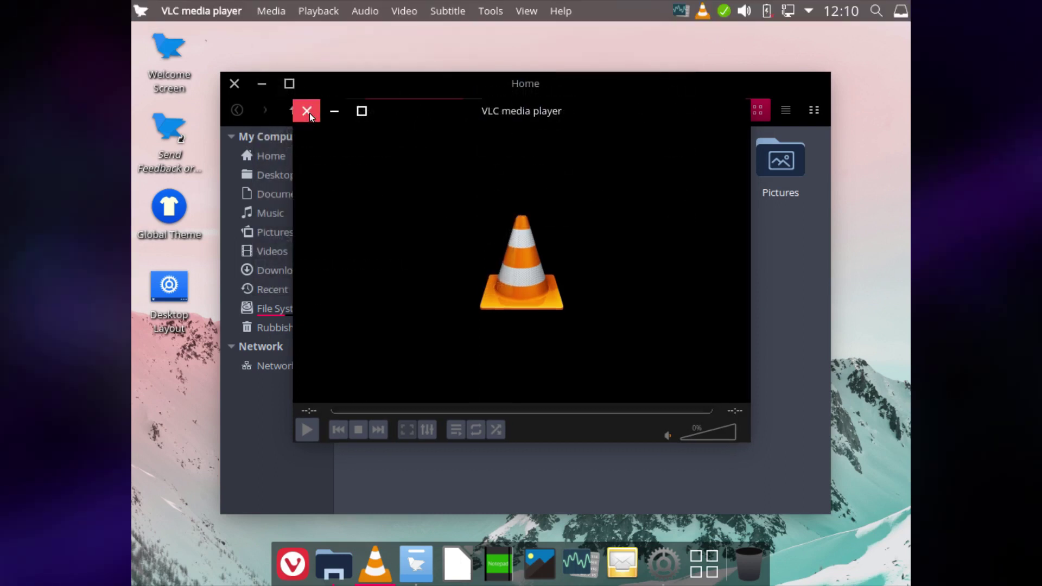
left_click(306, 111)
left_click(235, 83)
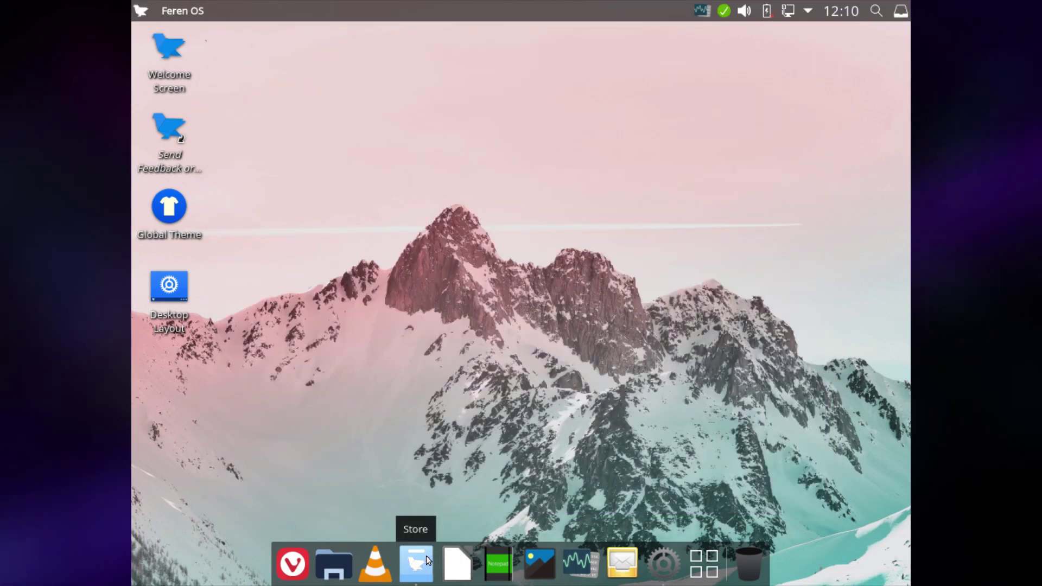
Reapply the Feren OS Default desktop layout
left_click(664, 564)
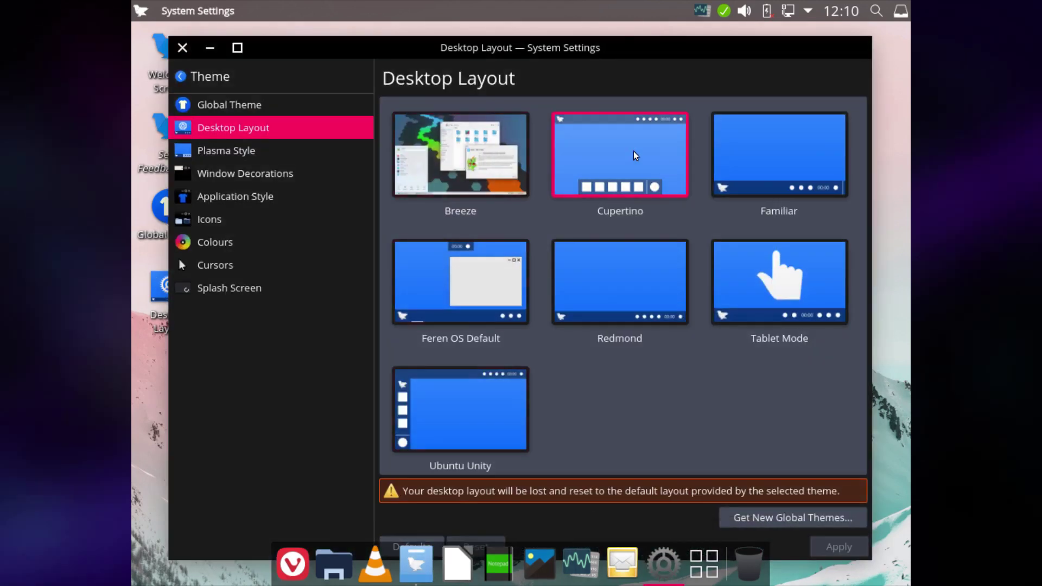
left_click(462, 283)
left_click(829, 548)
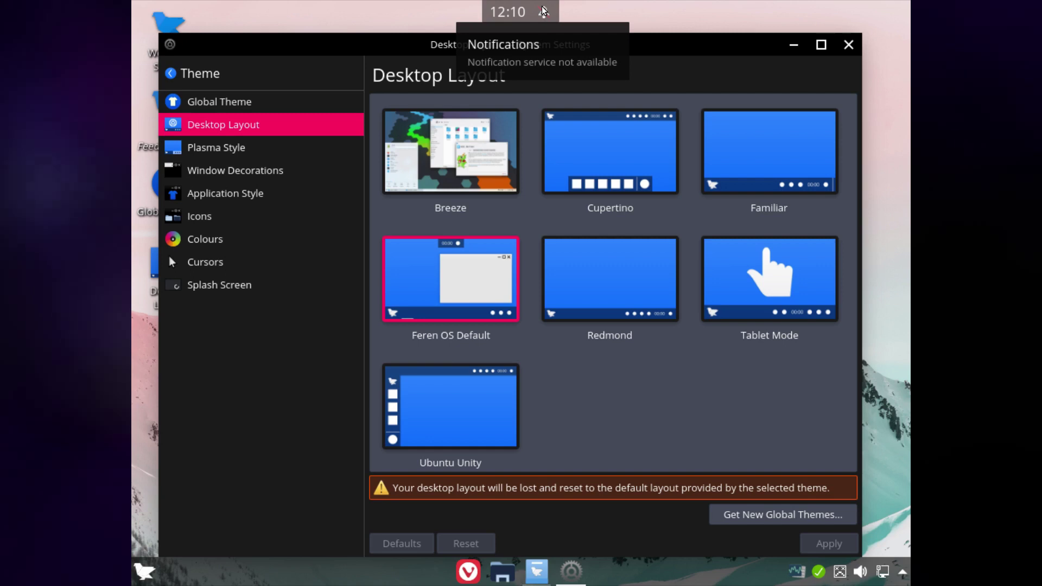
Toggle the notifications popup, then minimize and close the System Settings window
left_click(544, 11)
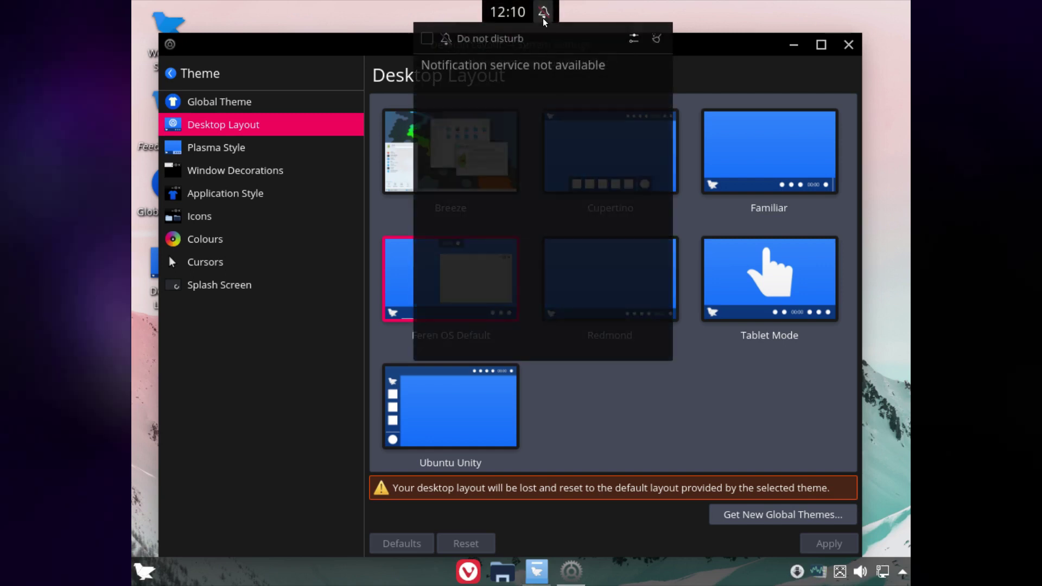
left_click(543, 11)
left_click(571, 571)
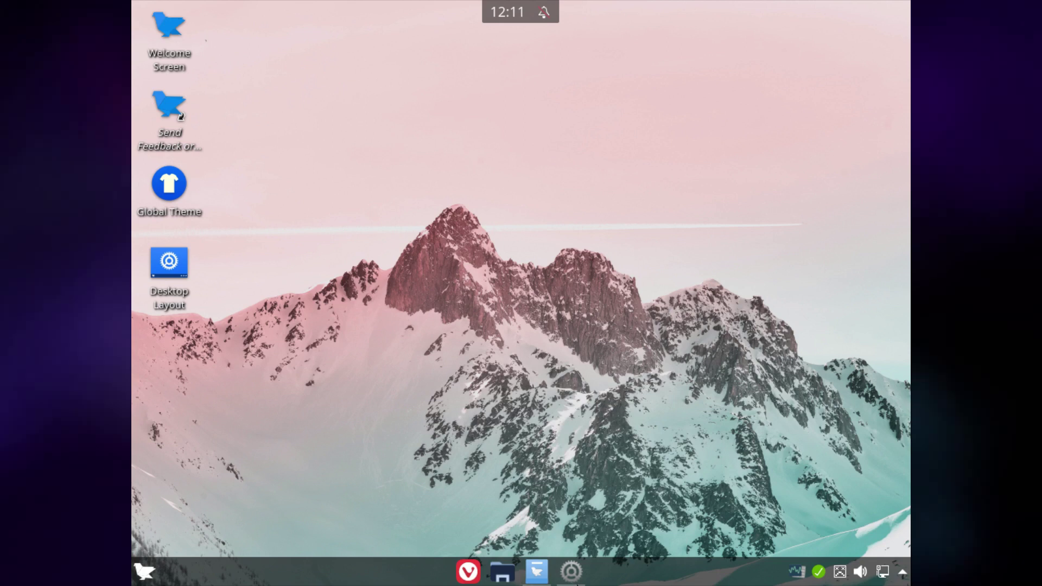
mouse_move(572, 571)
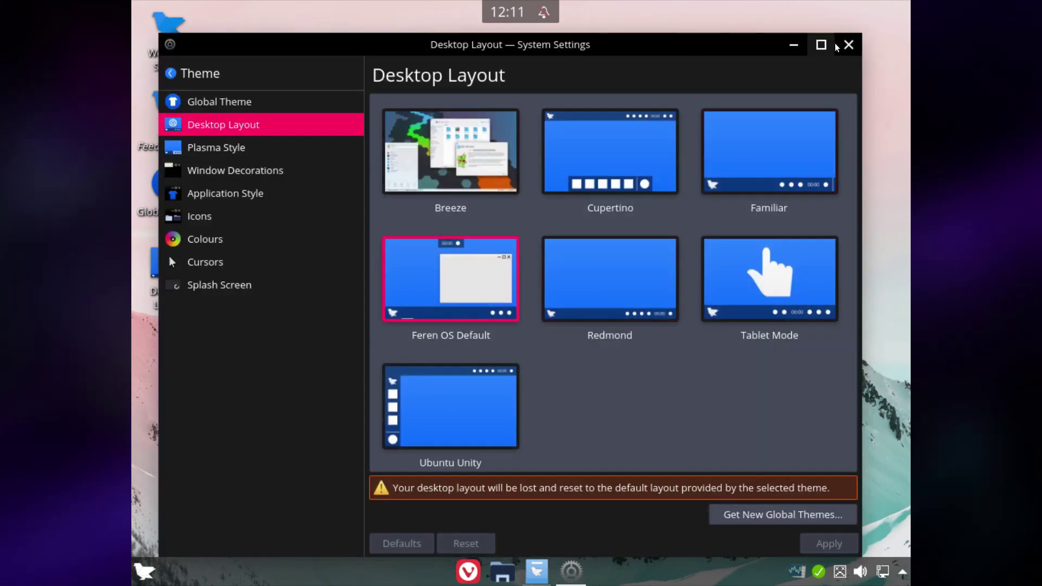
left_click(848, 45)
left_click(554, 568)
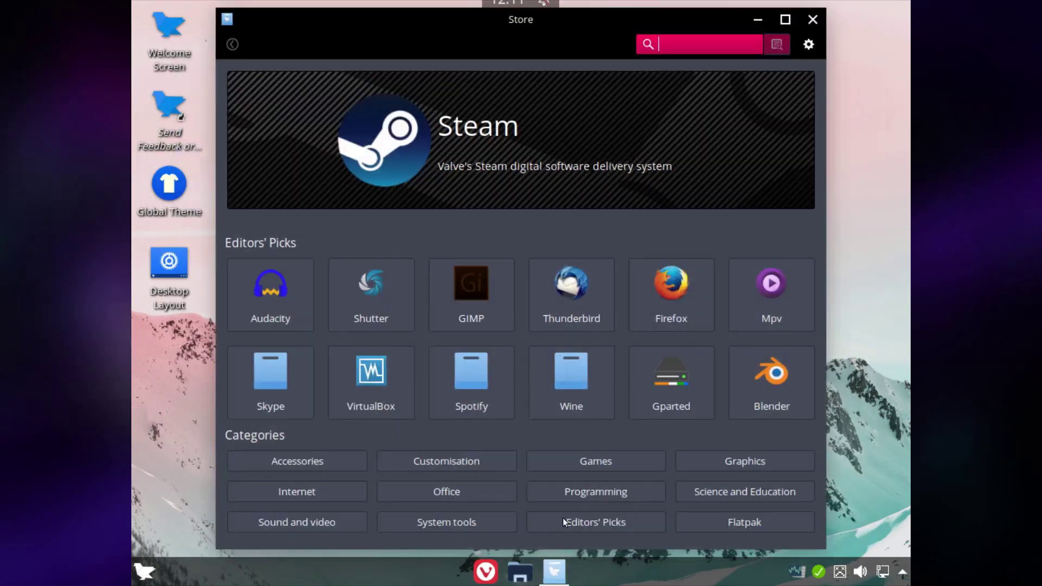
left_click(816, 14)
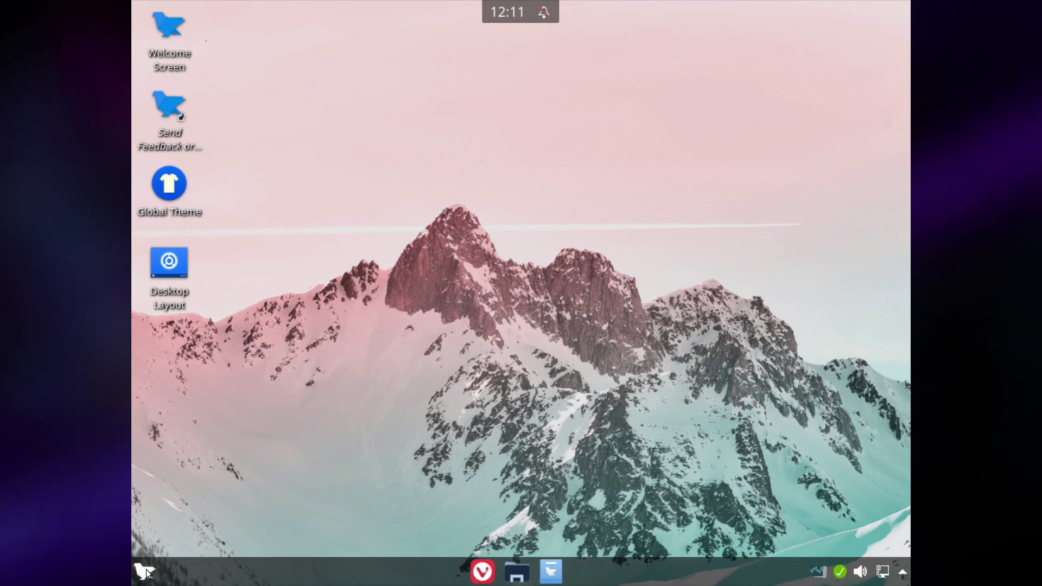
left_click(510, 579)
left_click_drag(412, 93, 477, 108)
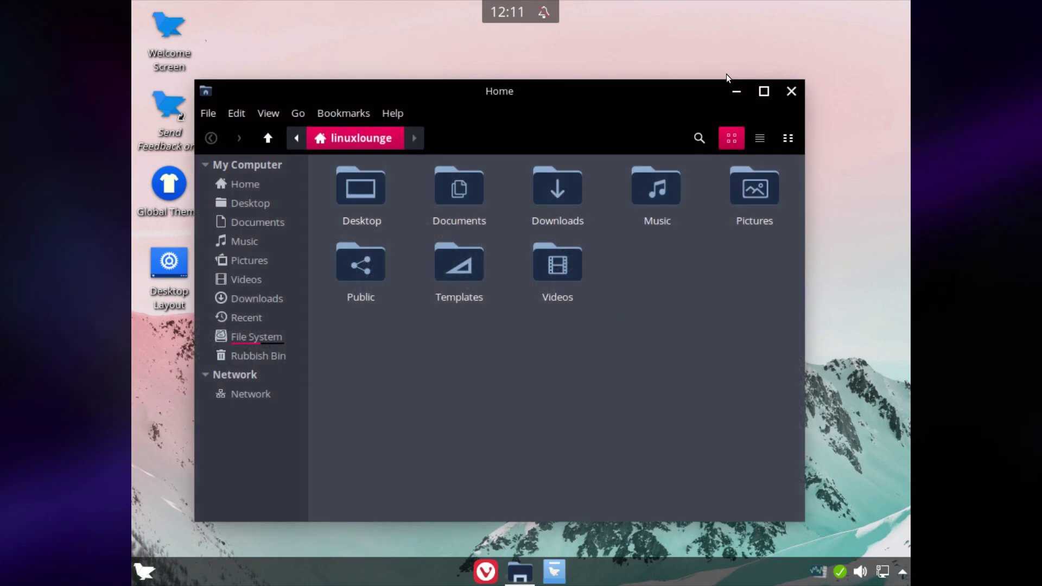
left_click(785, 96)
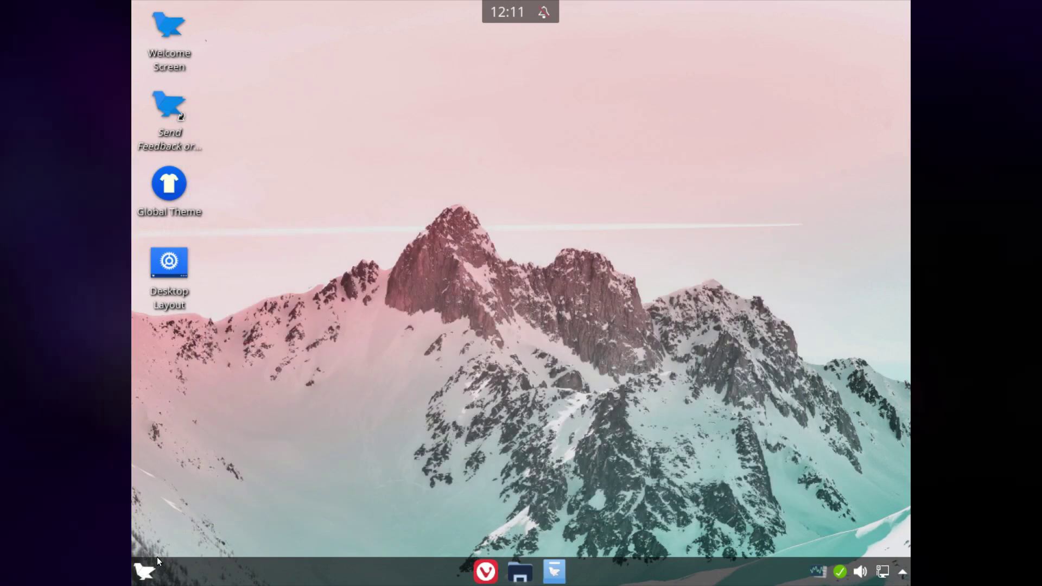
left_click(146, 573)
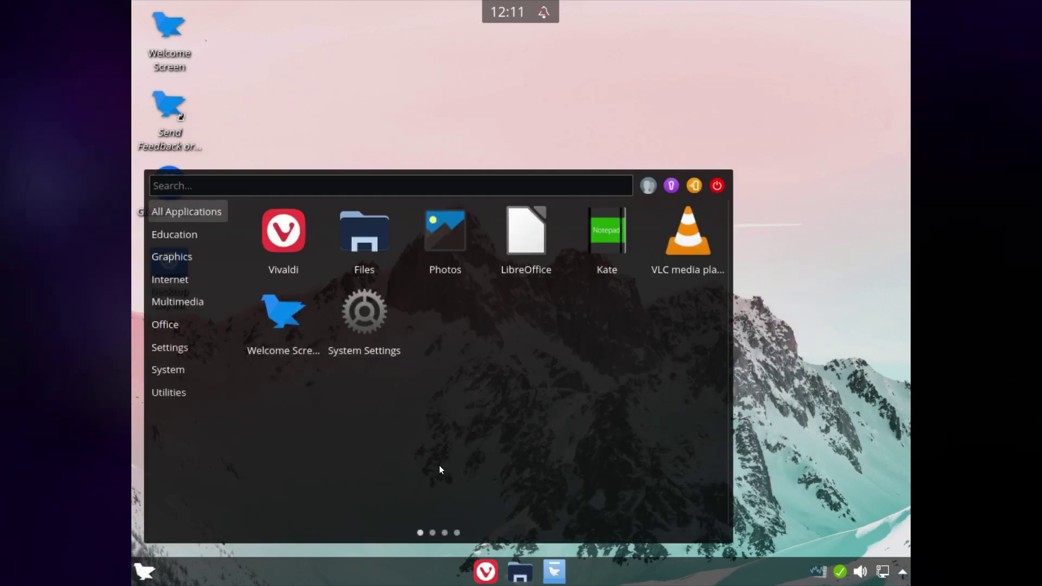
left_click(813, 383)
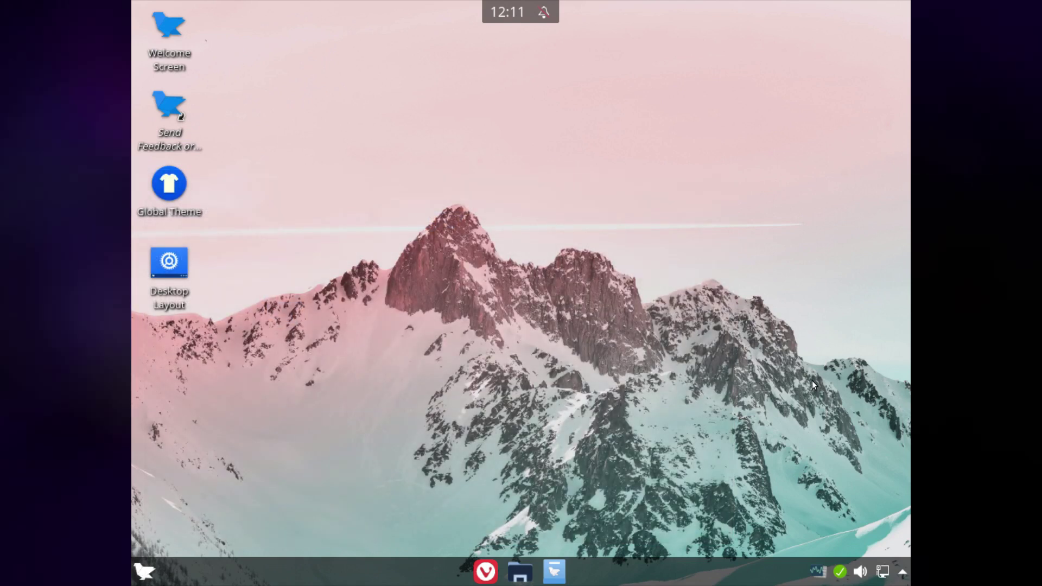
left_click(564, 578)
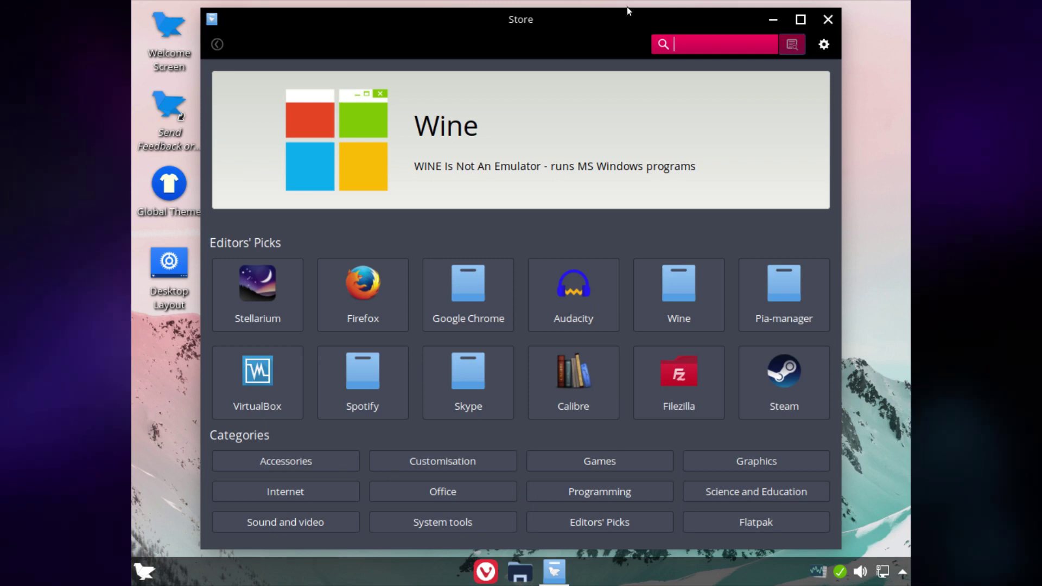
left_click_drag(621, 16, 613, 23)
left_click(816, 52)
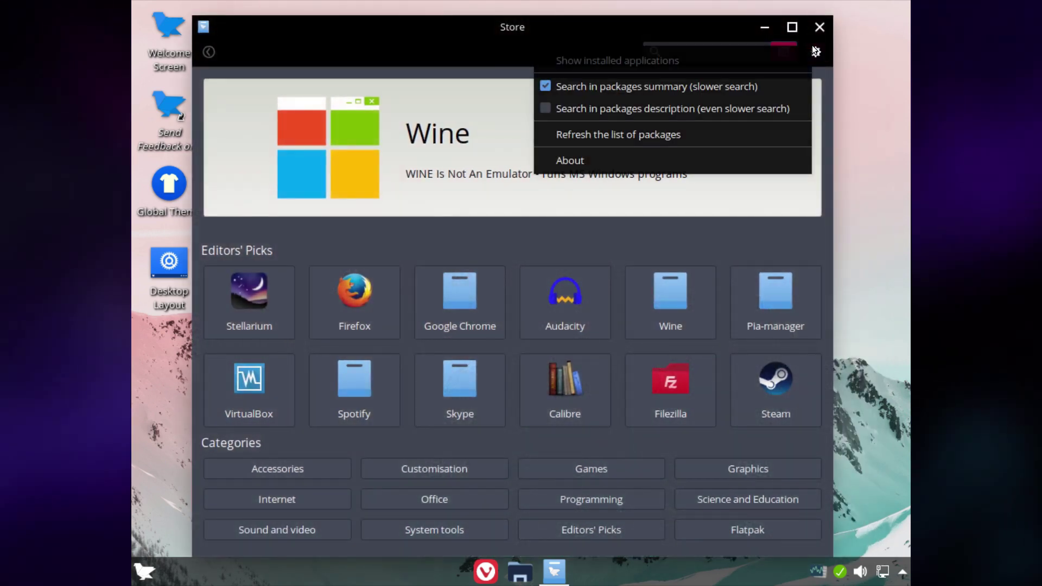
left_click(603, 155)
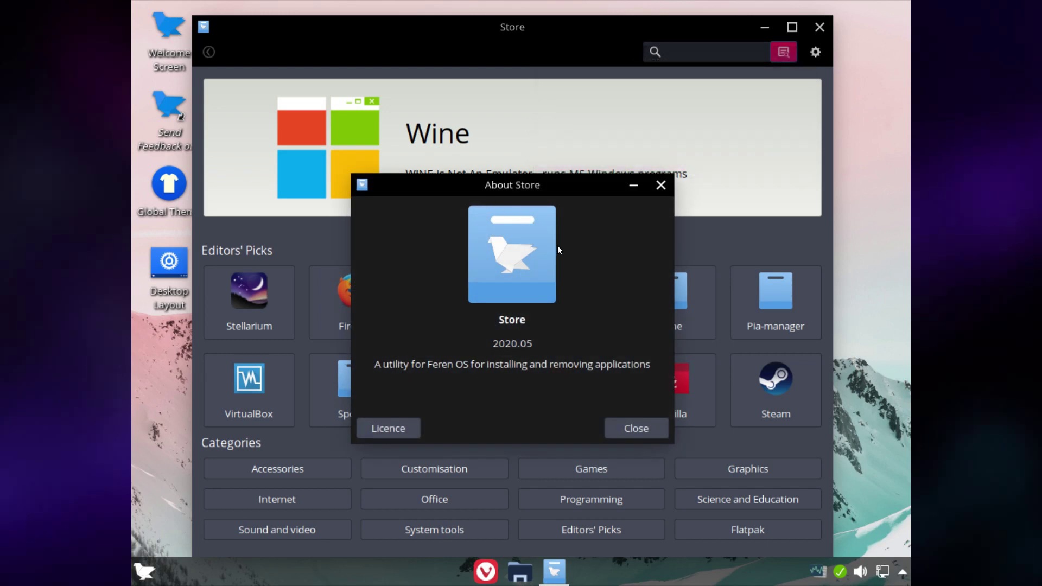
left_click(644, 430)
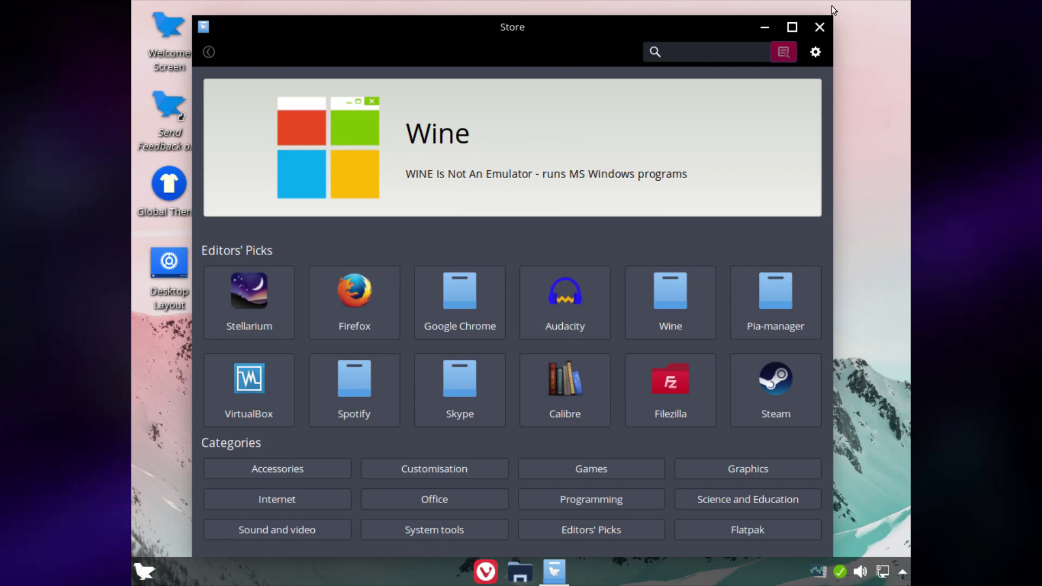
left_click(820, 35)
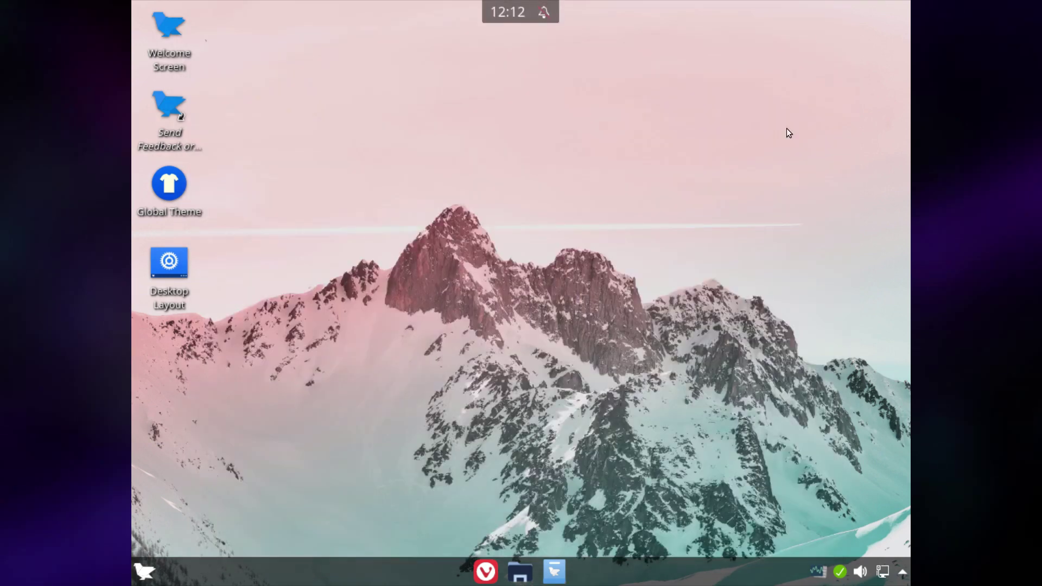
left_click(520, 571)
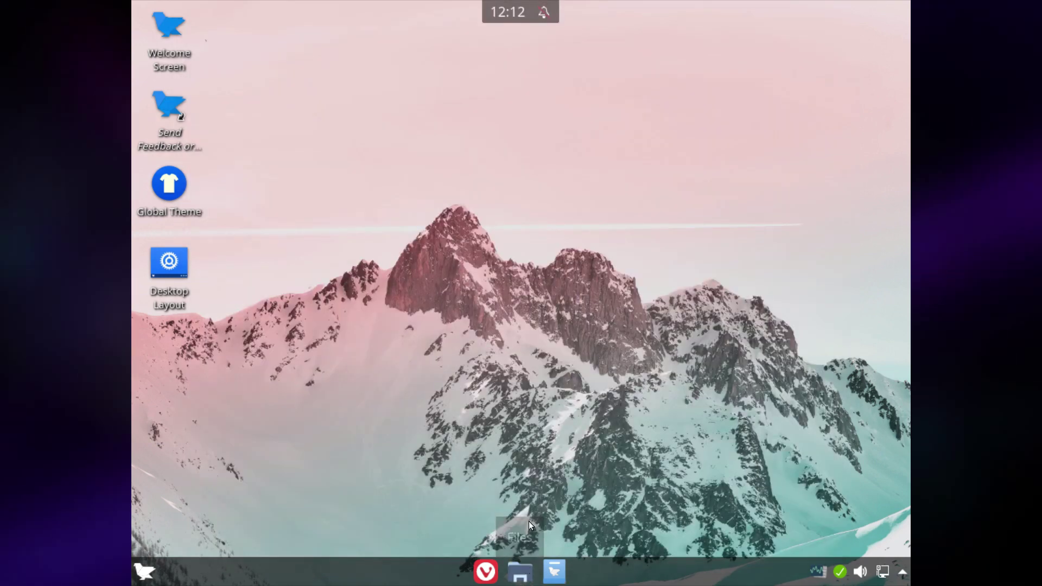
left_click(718, 84)
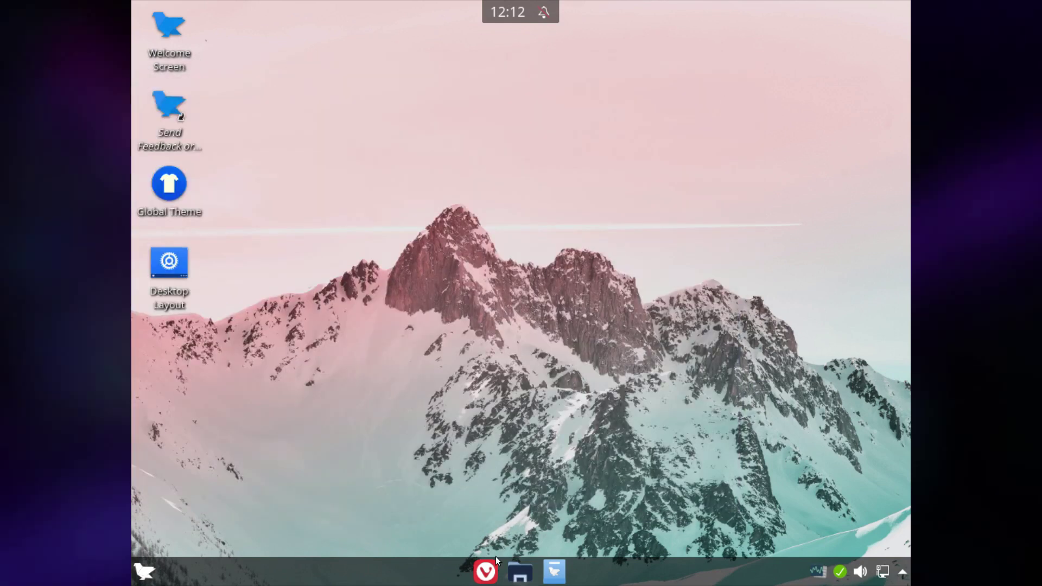
Launch Vivaldi, close its What's New and Welcome tabs, then close the browser
left_click(488, 570)
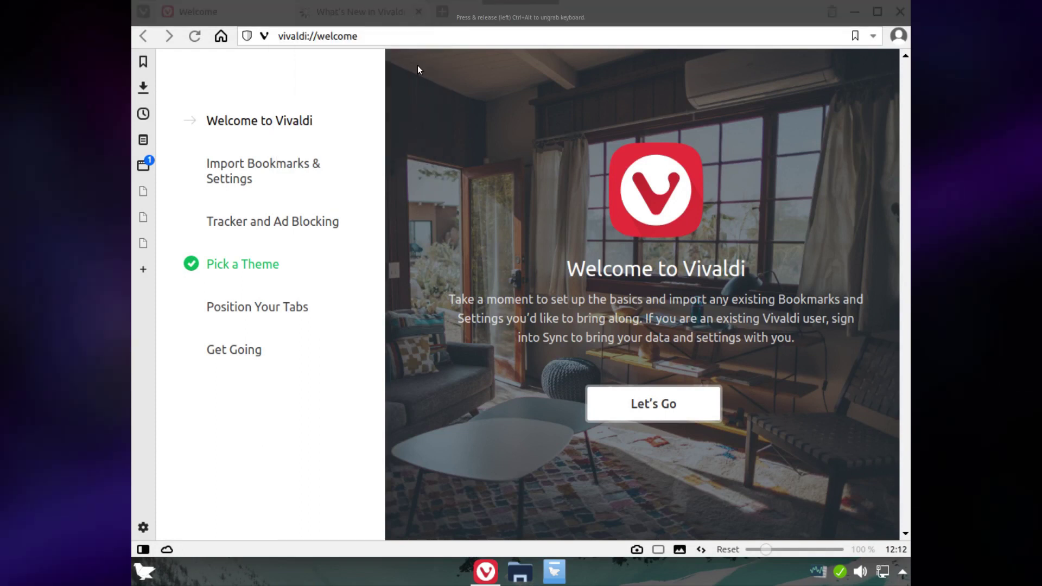
left_click(419, 11)
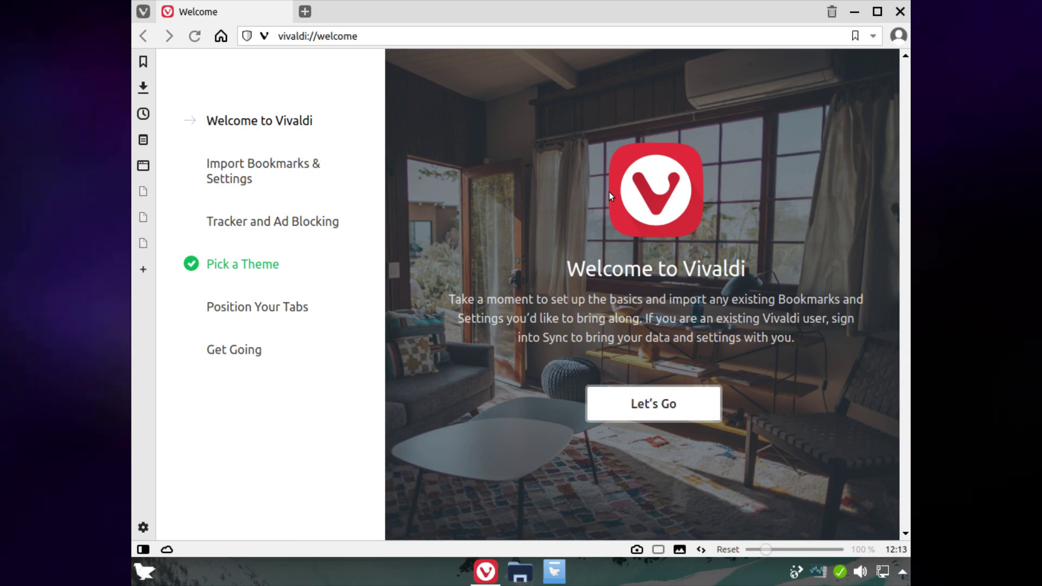
left_click(281, 11)
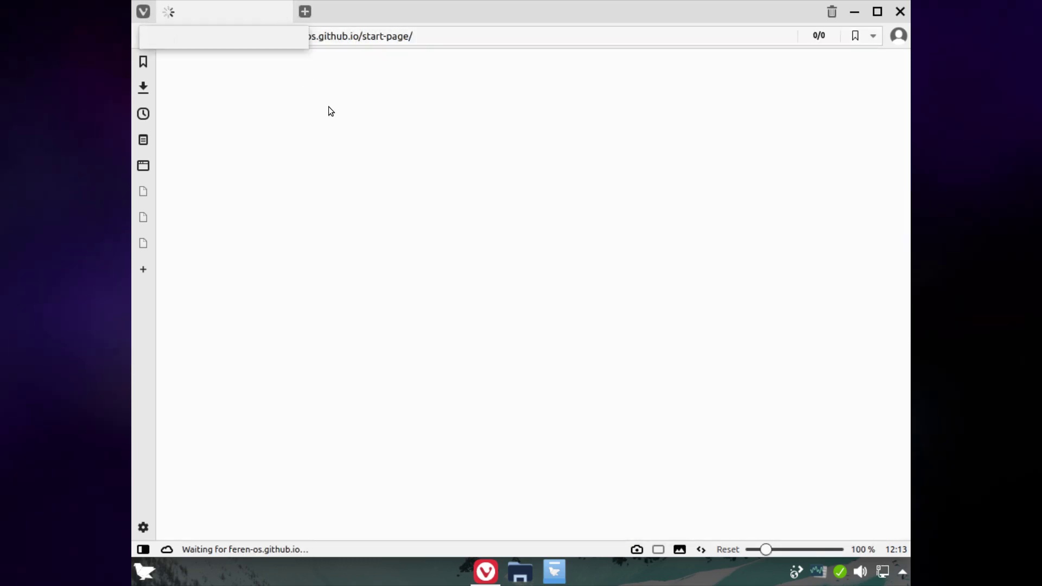
left_click(899, 19)
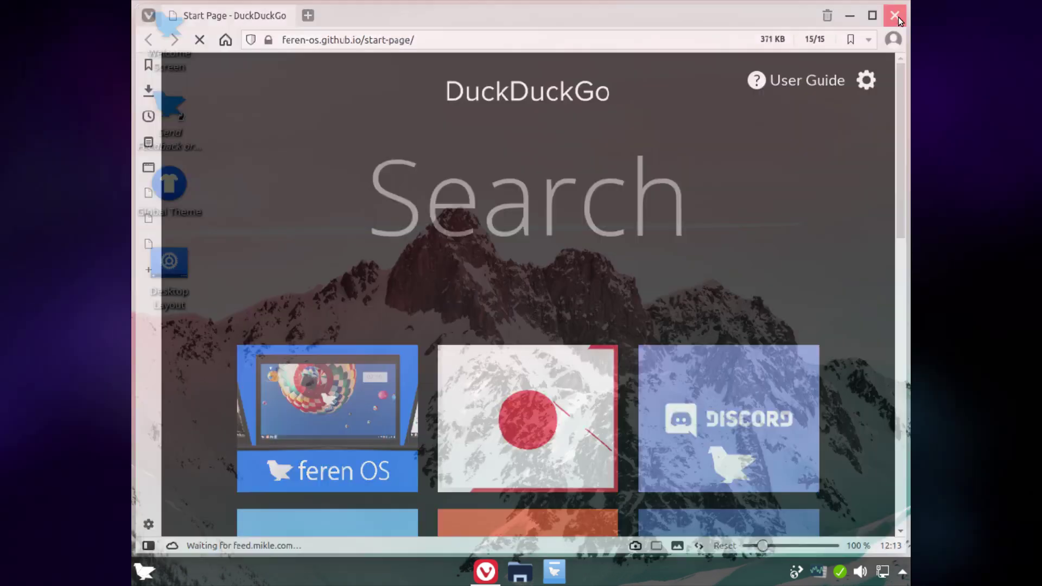
Reopen Vivaldi and run a DuckDuckGo search for 'yr' from the start page
left_click(483, 575)
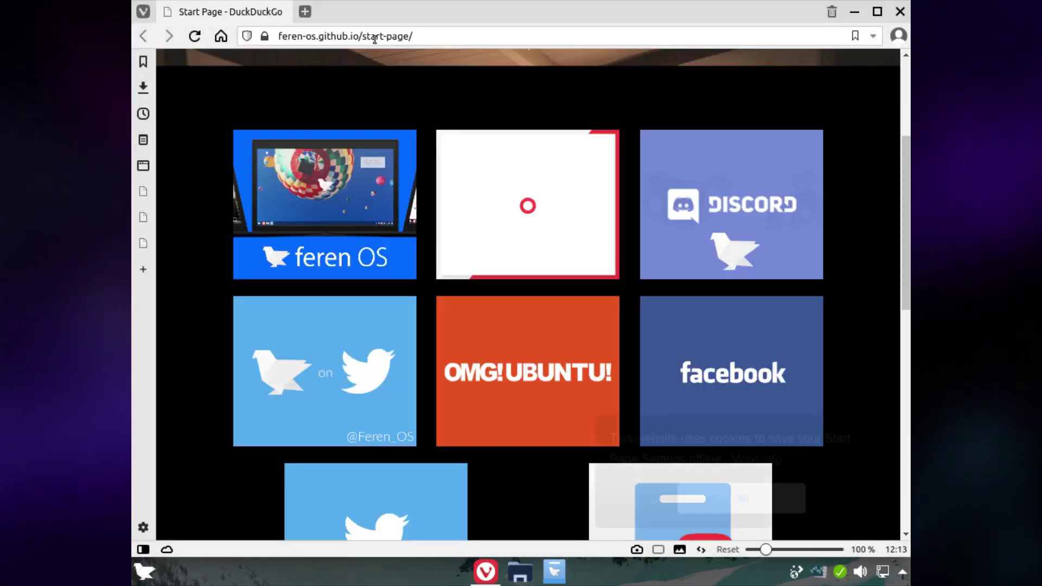
type("yr")
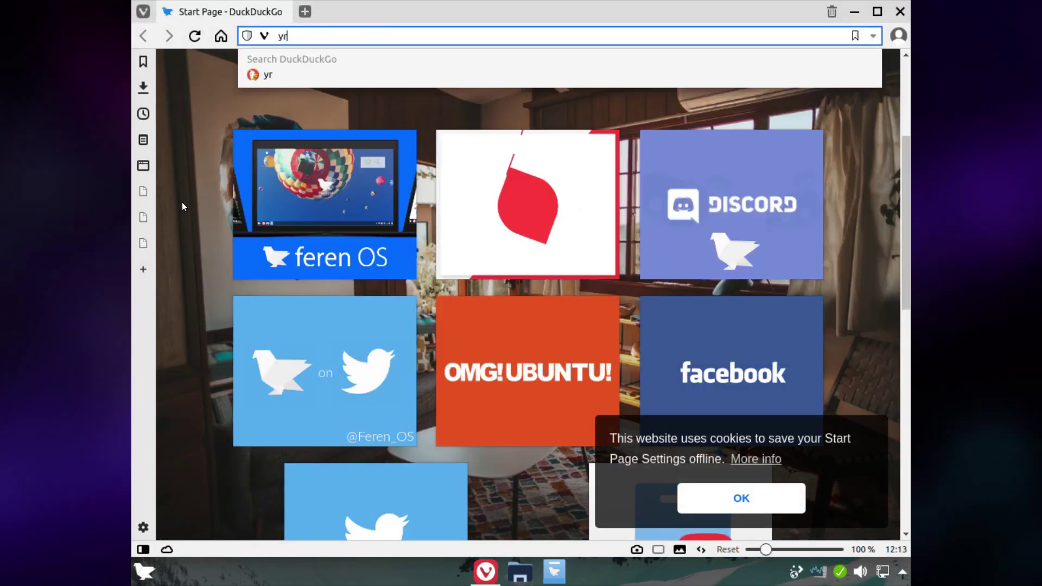
key("Return")
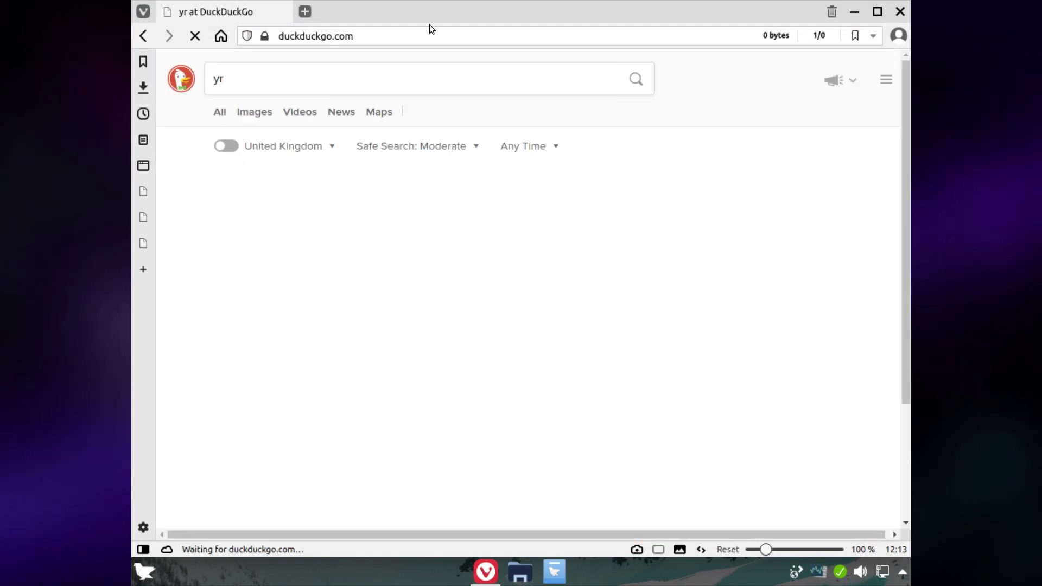
Close Vivaldi and show the Graphics apps in the application menu
left_click(901, 12)
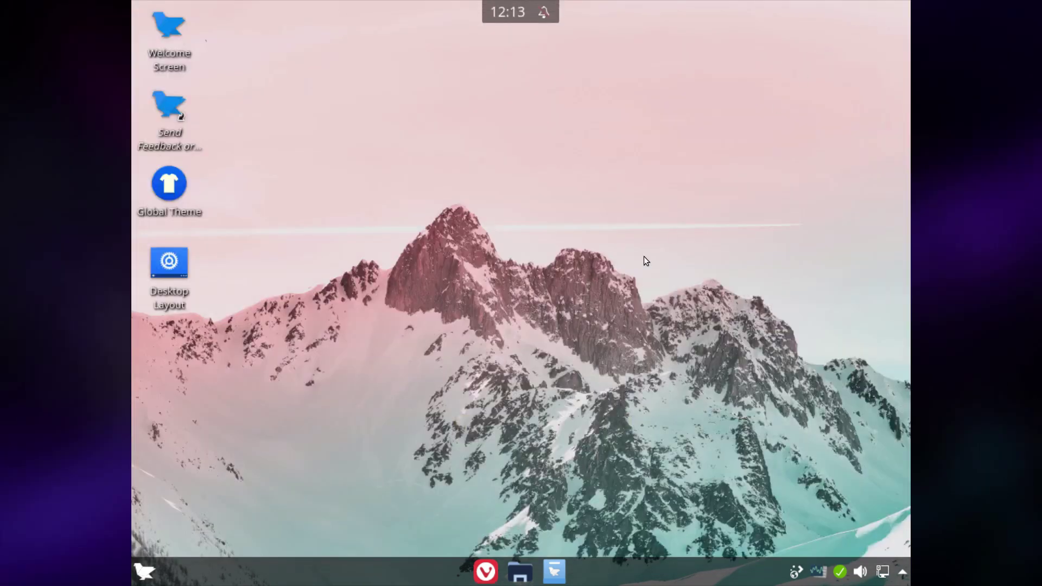
left_click(144, 571)
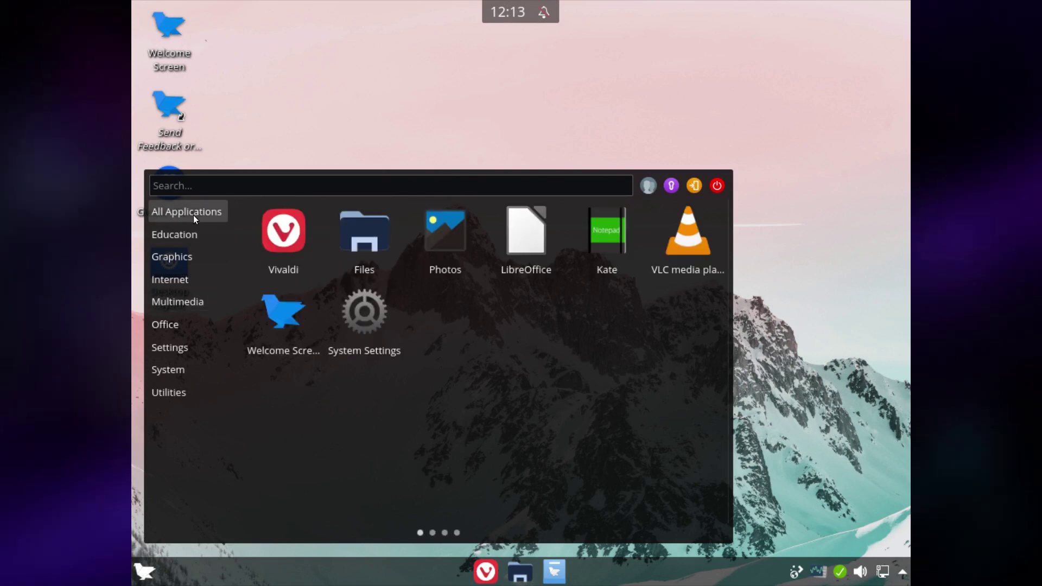
mouse_move(180, 232)
mouse_move(196, 255)
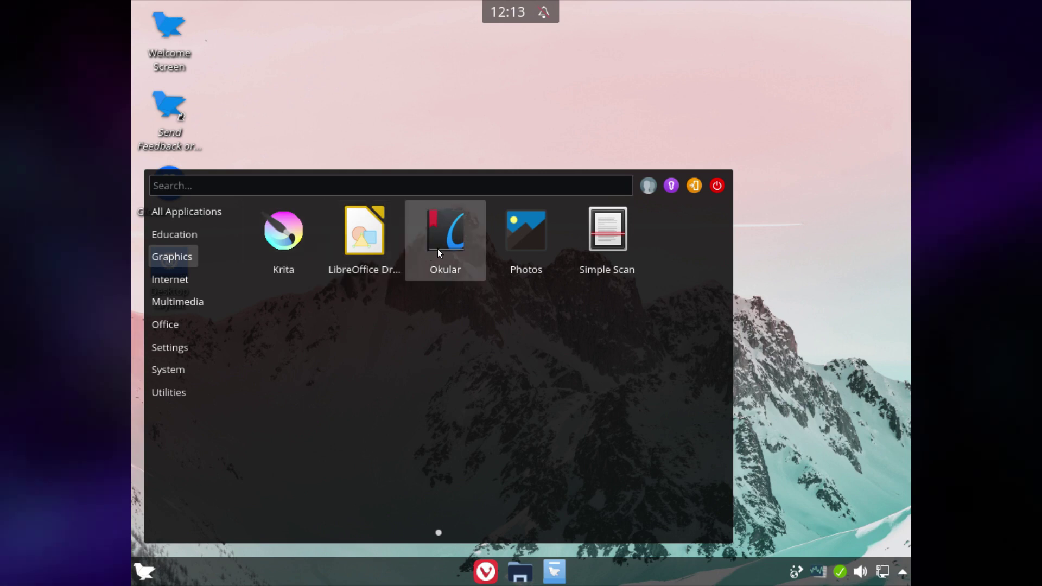
Open and close the empty Photos library, then show the menu's Internet apps
left_click(530, 250)
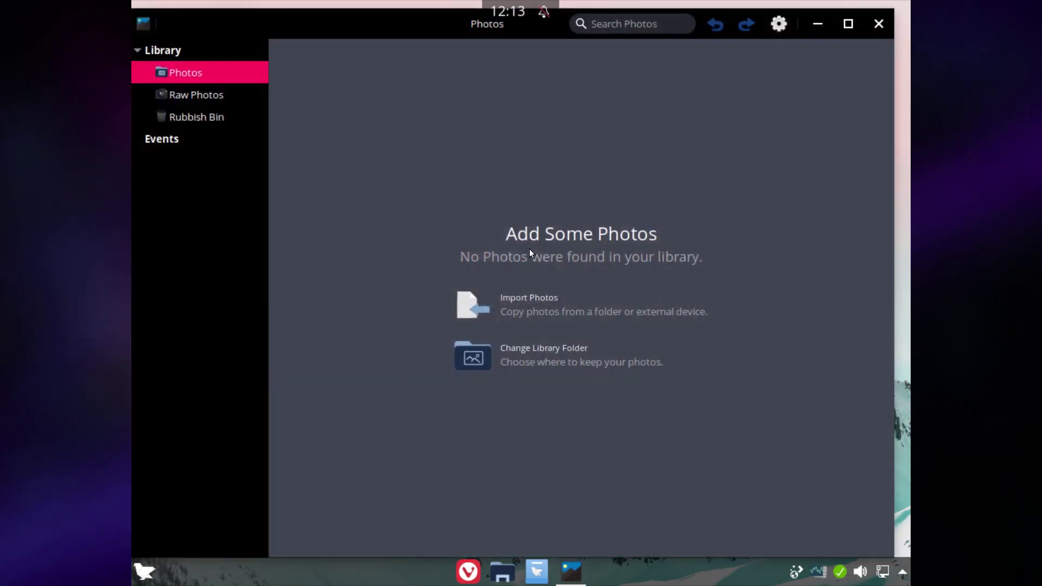
left_click(878, 22)
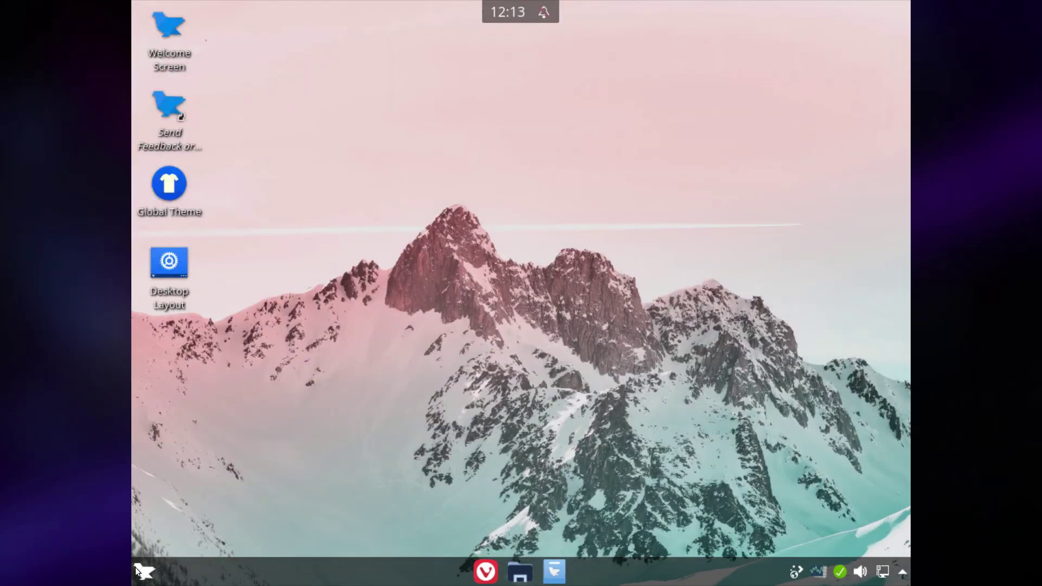
left_click(155, 576)
mouse_move(197, 254)
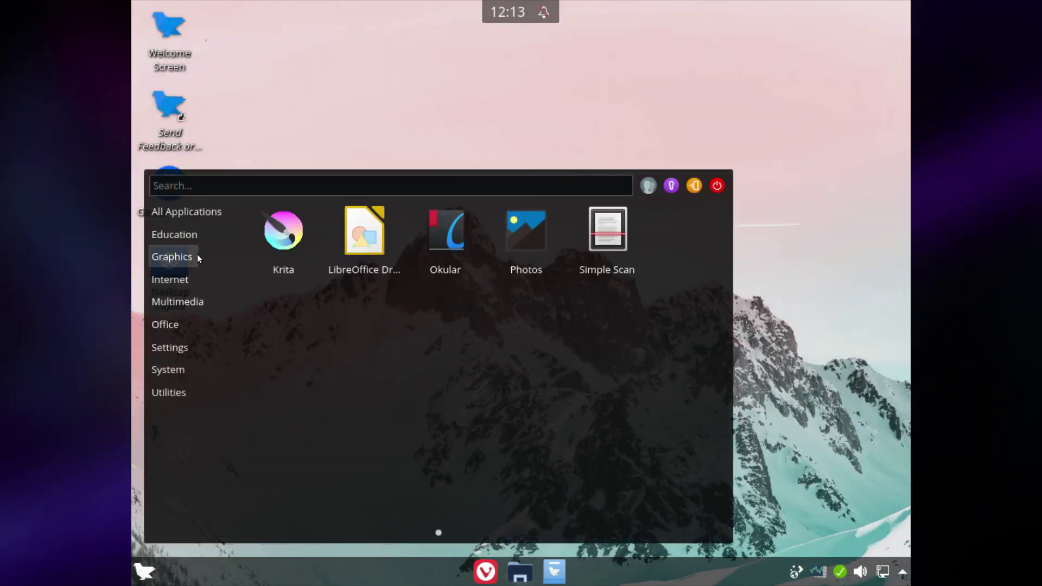
mouse_move(170, 281)
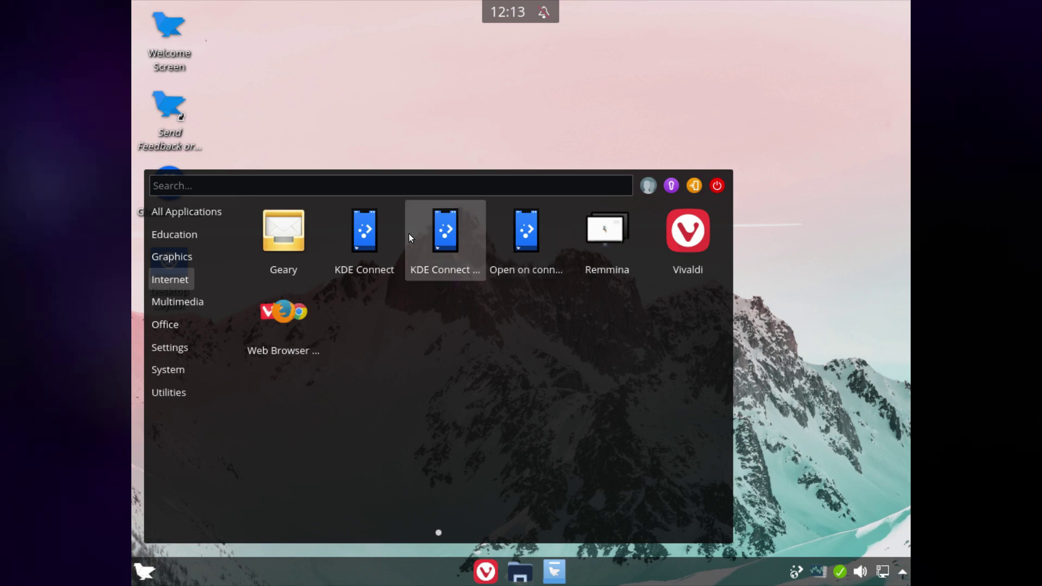
Check KDE Connect for nearby devices, close it, and reopen the Internet apps menu
left_click(383, 240)
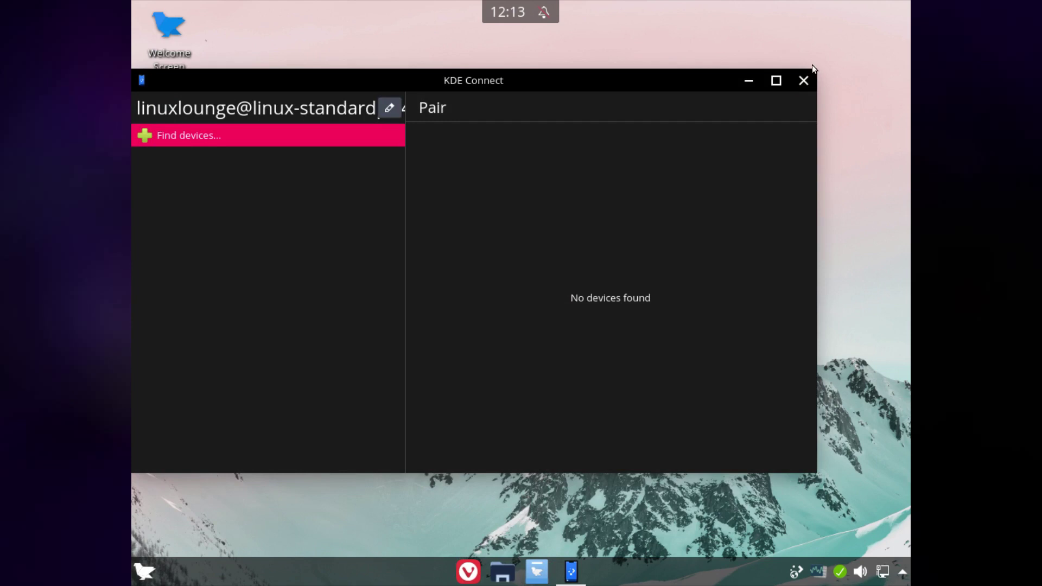
left_click(807, 83)
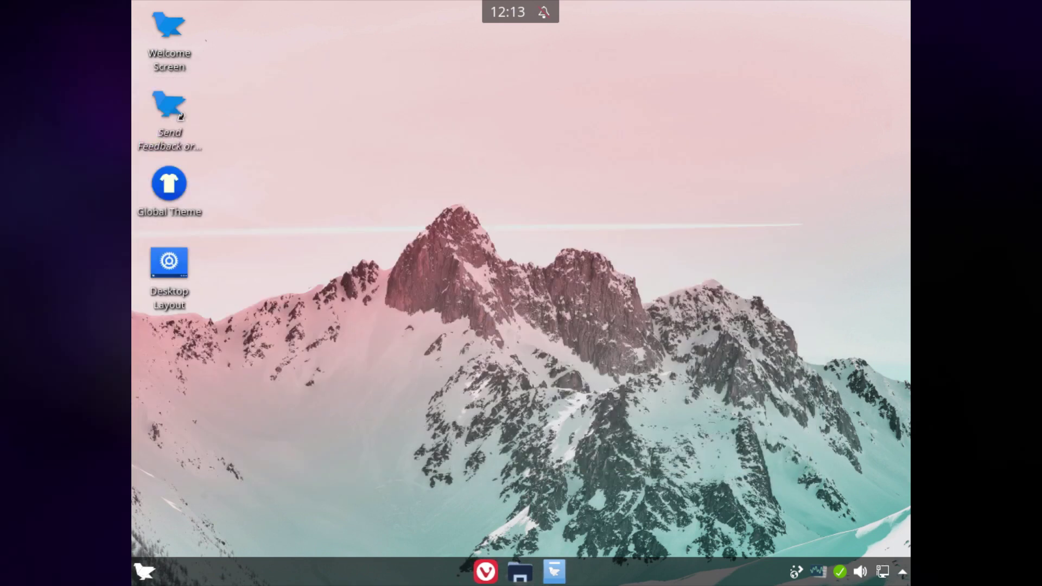
left_click(144, 571)
left_click(170, 281)
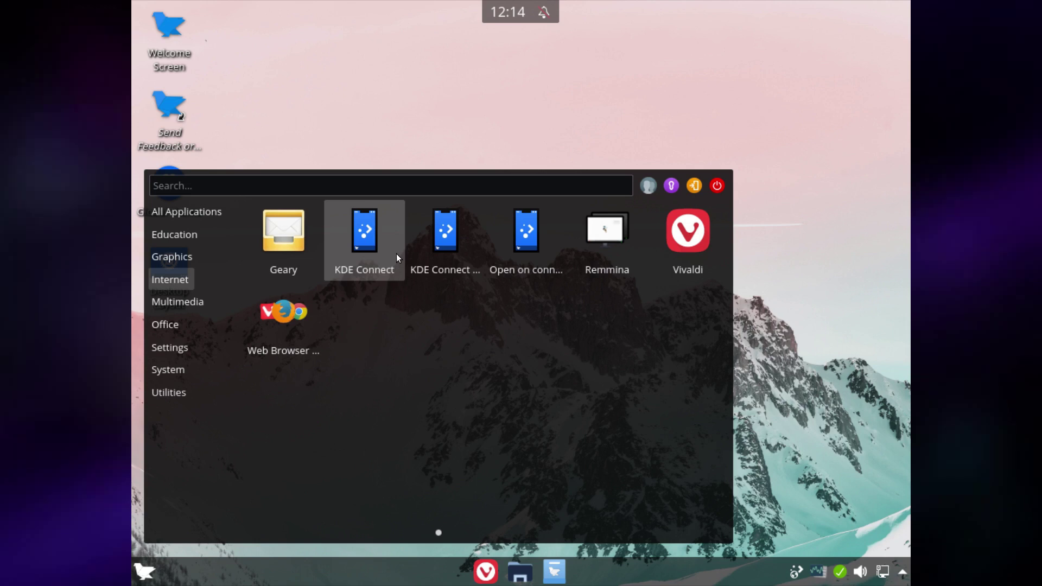
Open Remmina, move its window aside, then close it
left_click(584, 247)
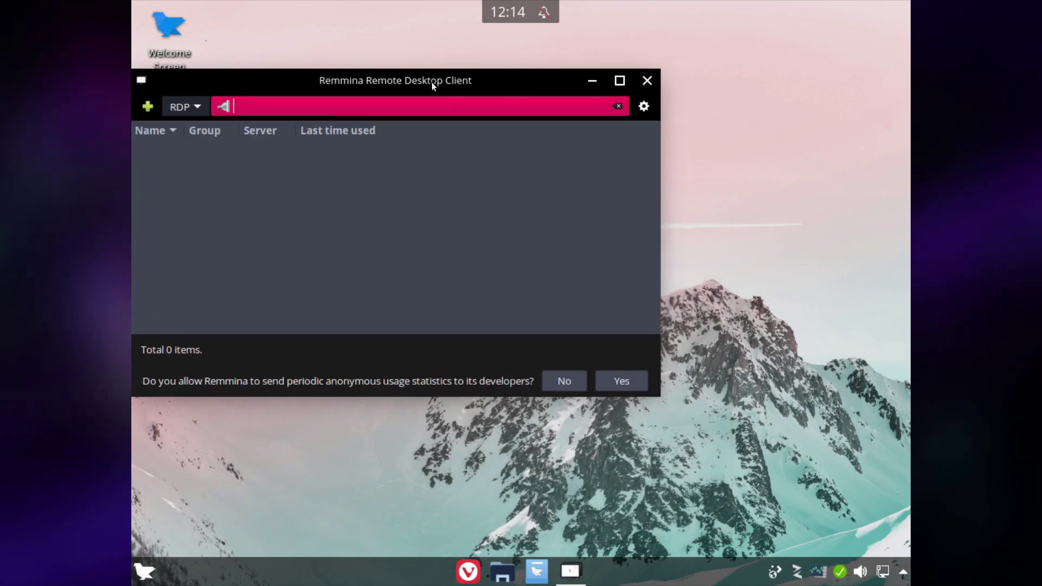
left_click_drag(433, 81, 461, 117)
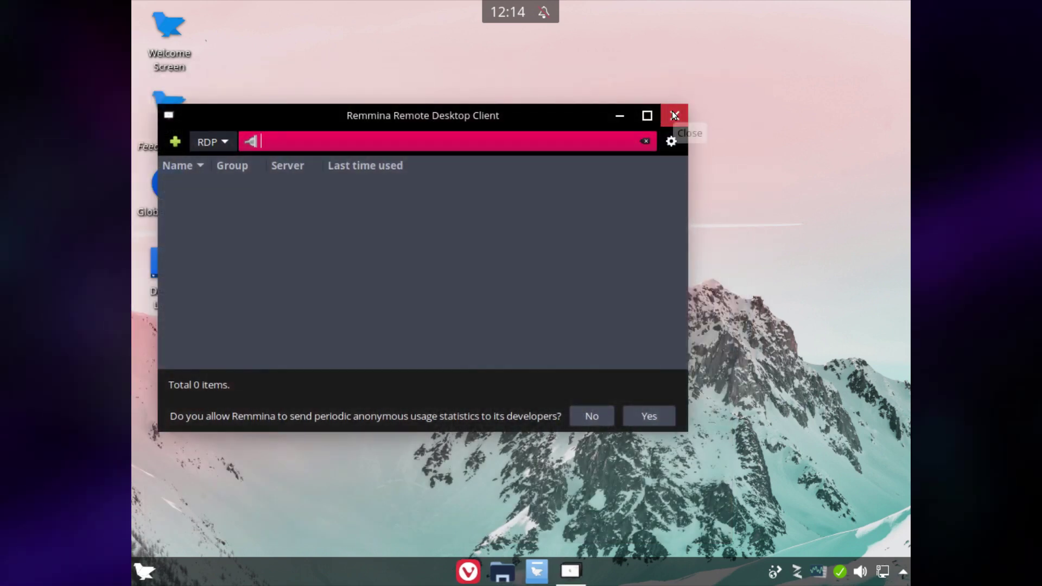
left_click(673, 114)
Launch Web Browser Manager from the Internet category of the application menu
left_click(143, 571)
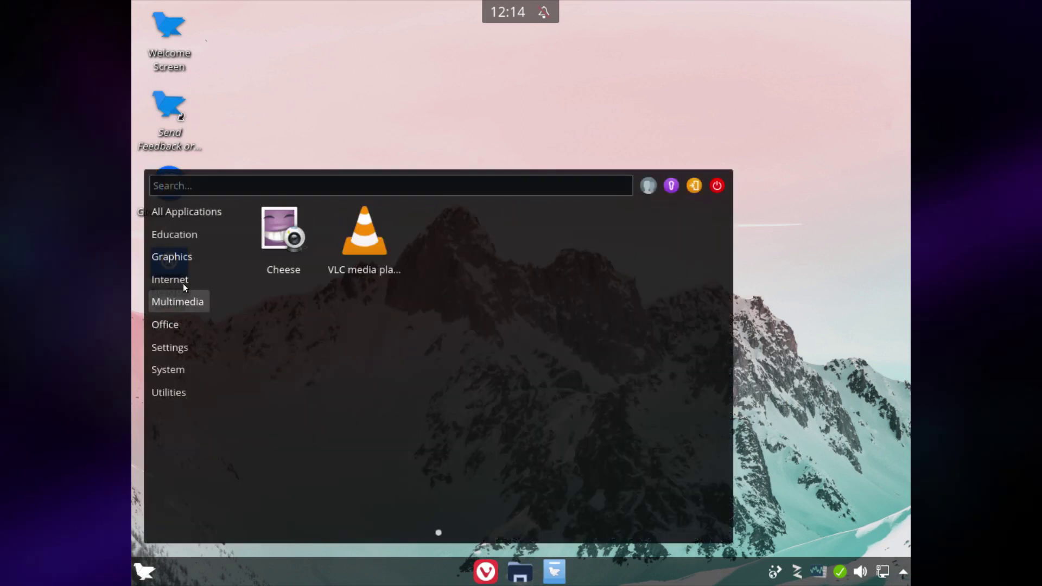
mouse_move(182, 282)
left_click(284, 326)
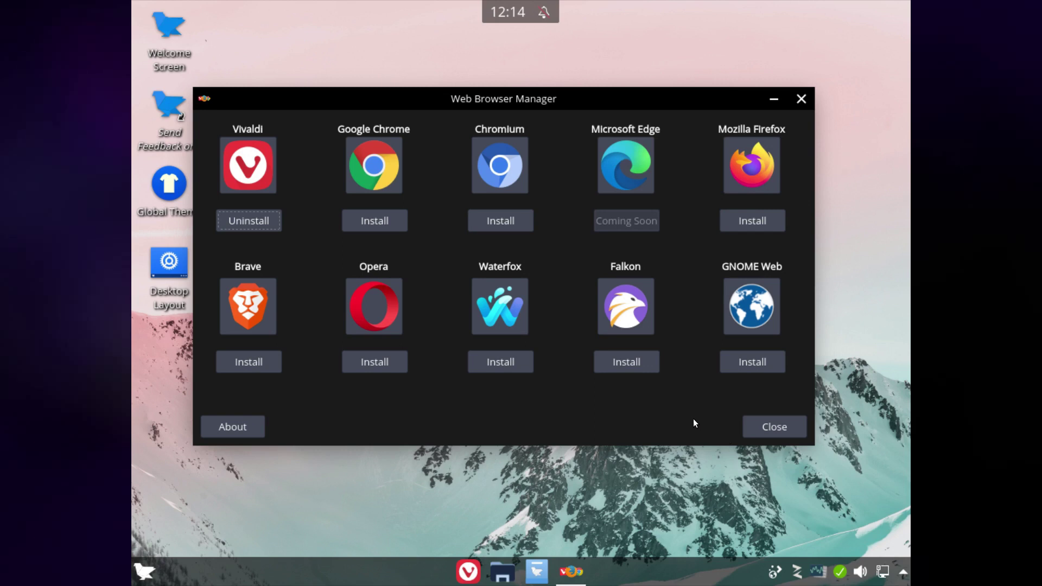
left_click(763, 426)
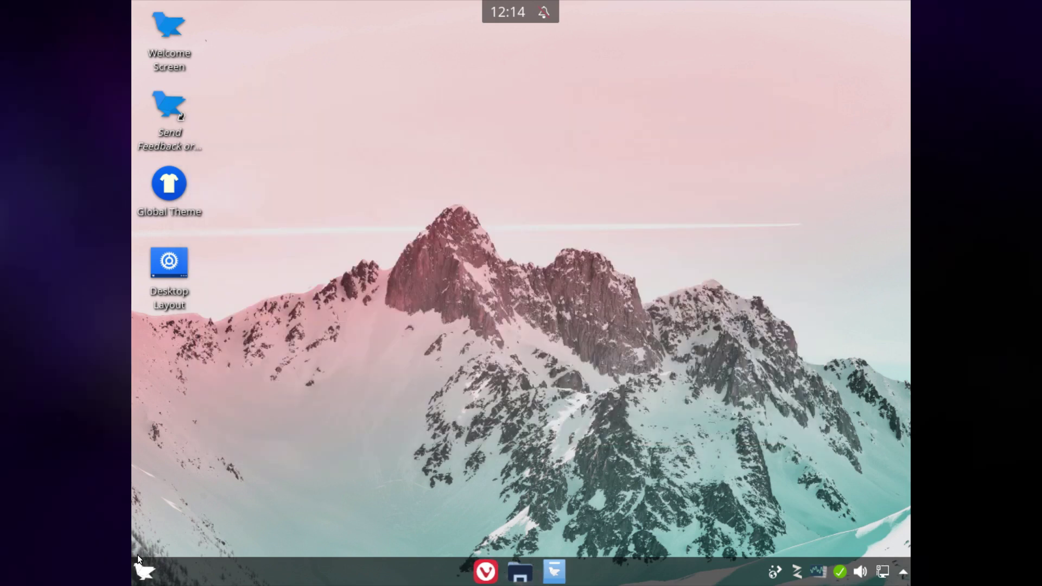
left_click(143, 570)
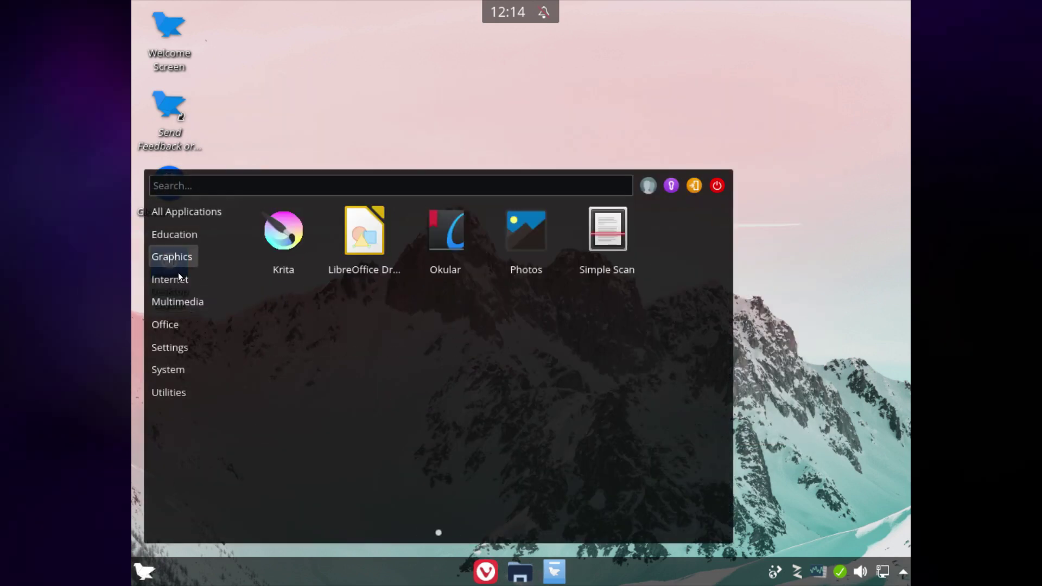
mouse_move(181, 307)
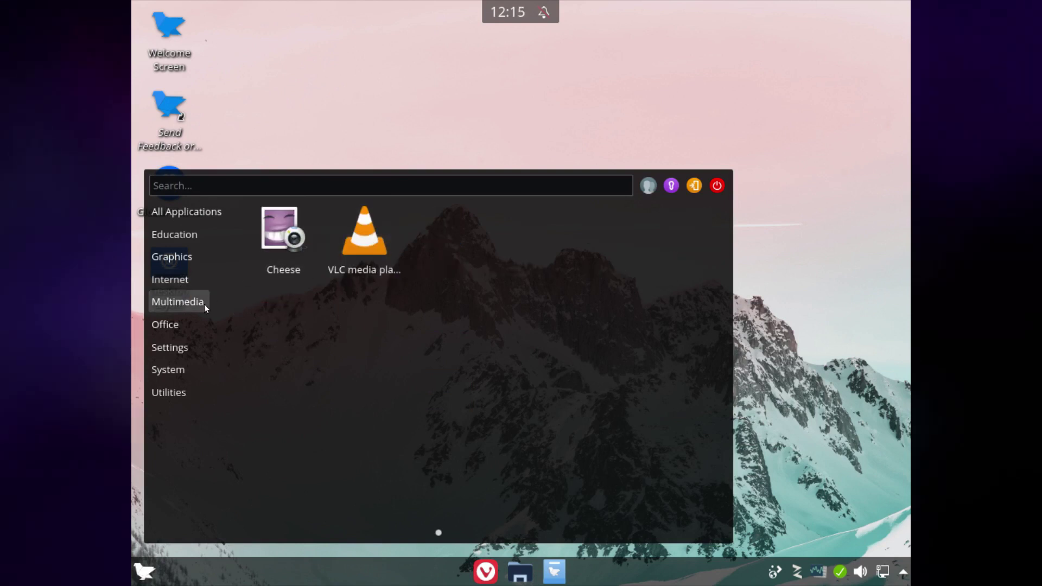
mouse_move(163, 332)
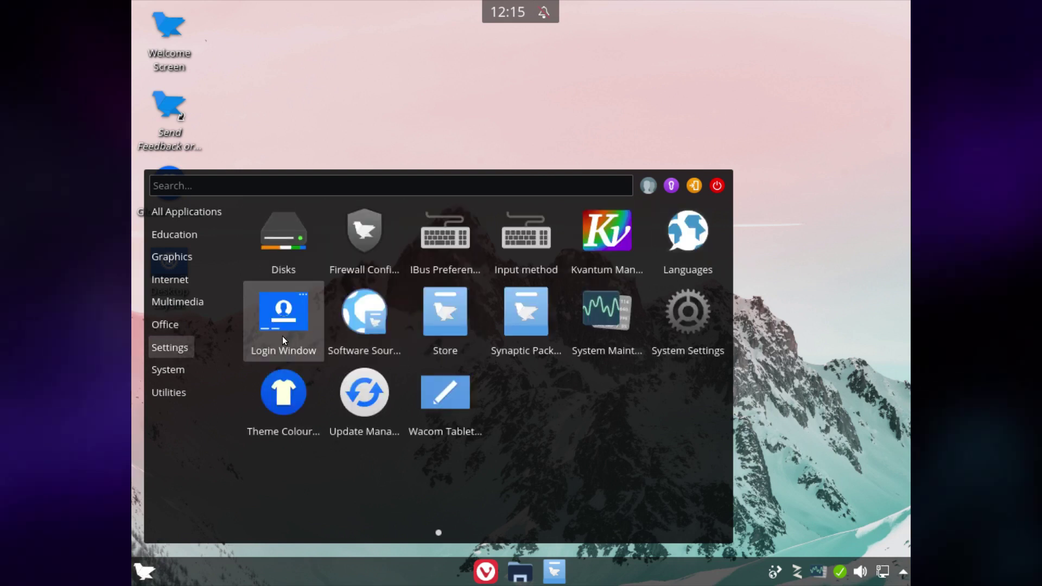
left_click(344, 240)
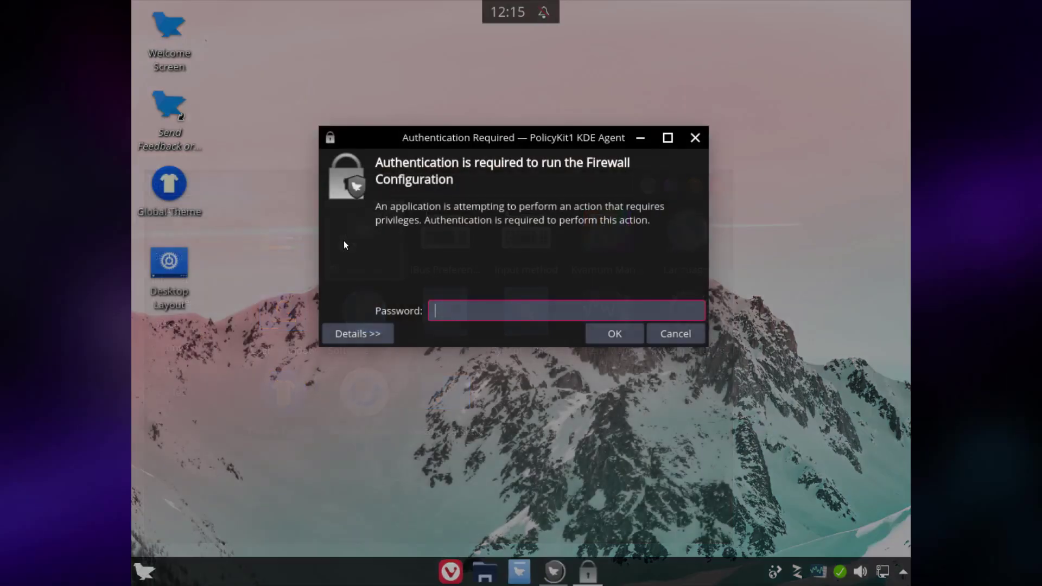
left_click(666, 336)
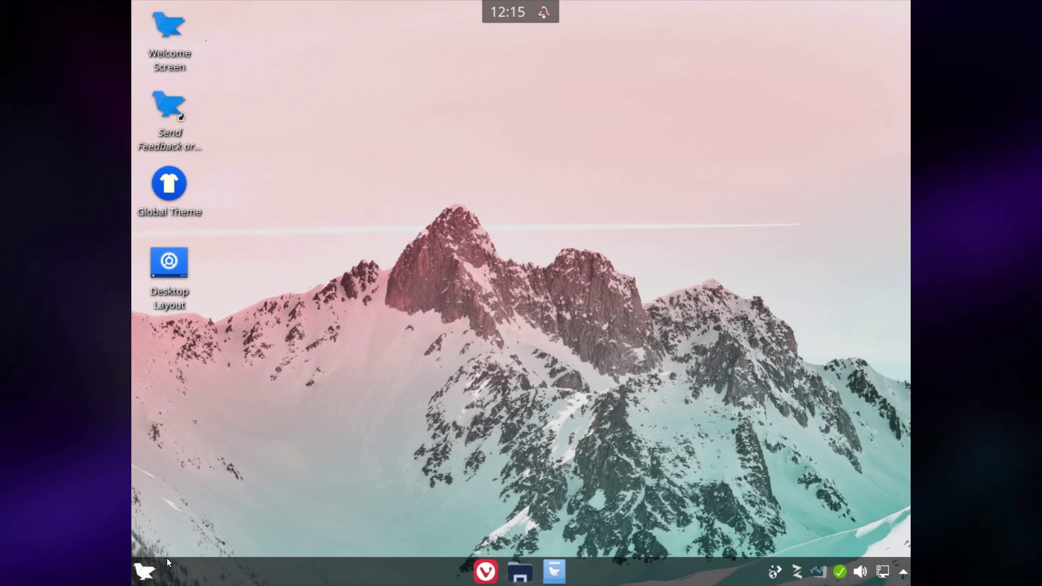
left_click(144, 570)
mouse_move(157, 366)
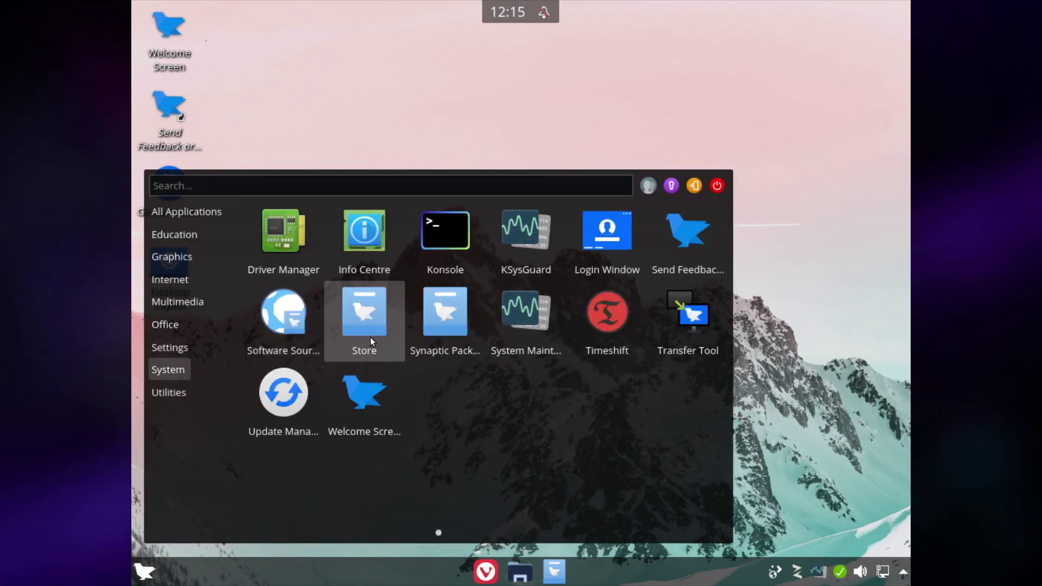
mouse_move(183, 347)
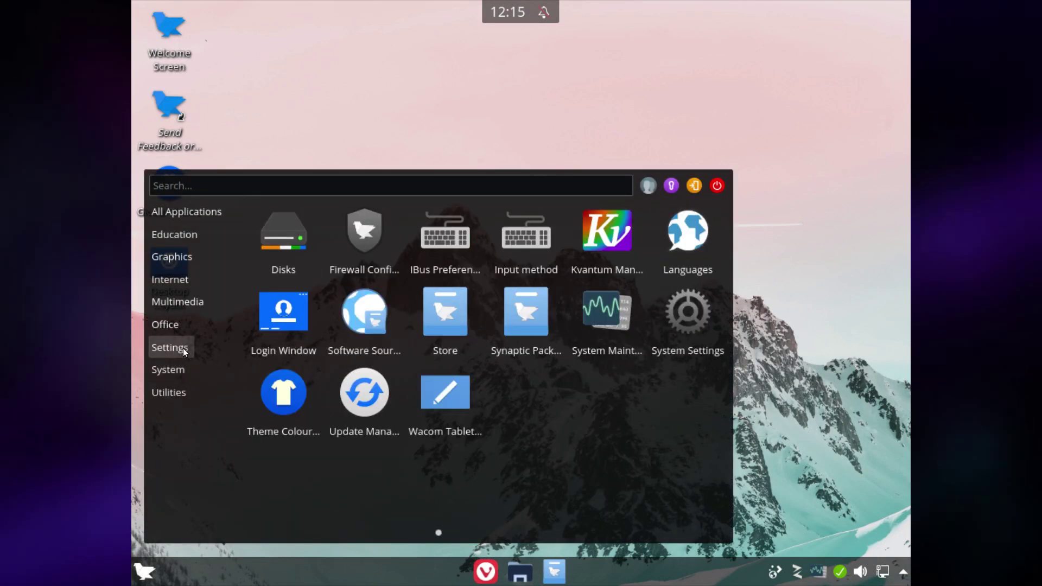
left_click(624, 248)
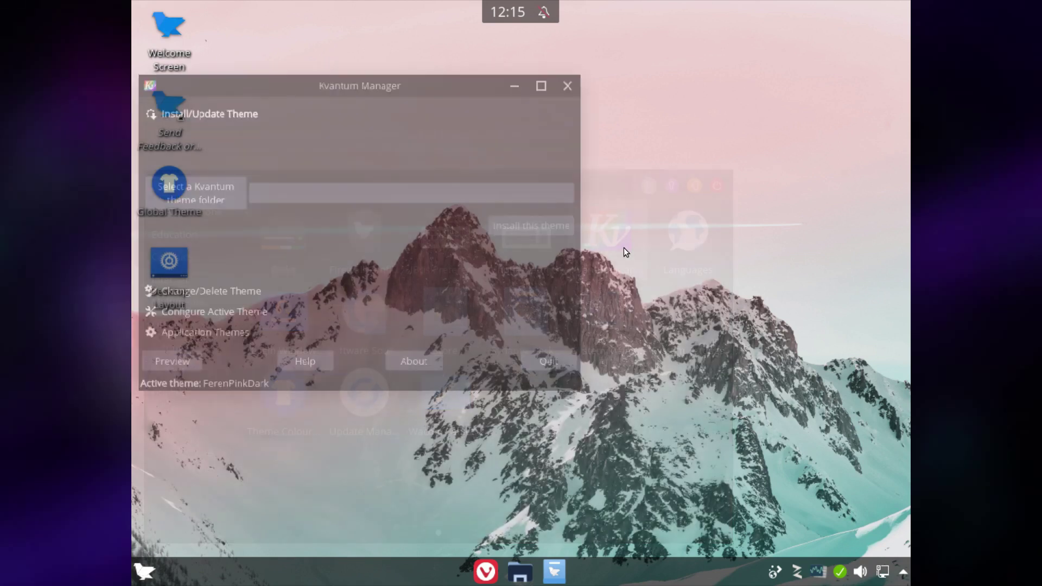
left_click_drag(370, 80, 442, 138)
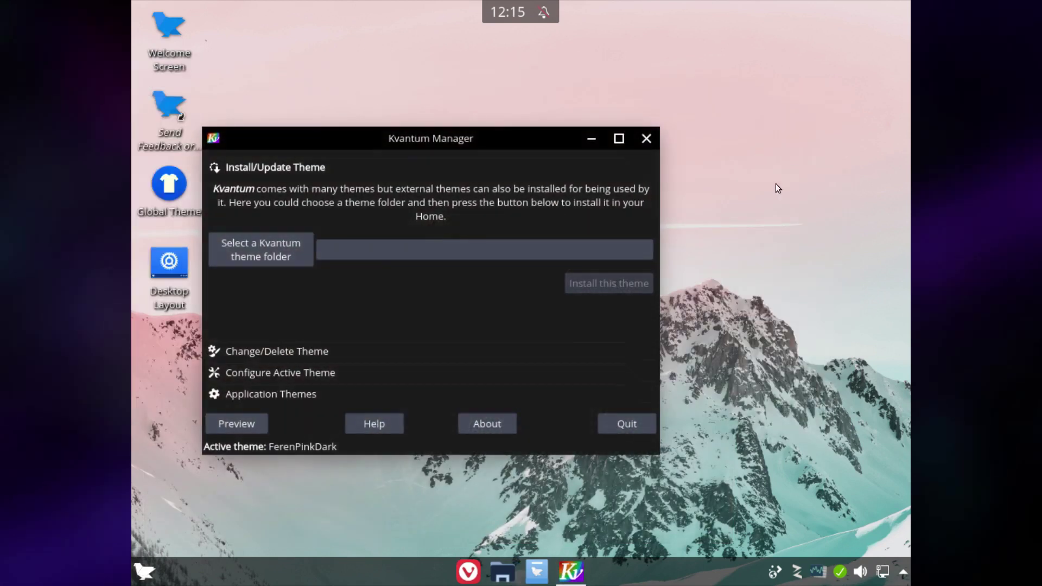
left_click(647, 138)
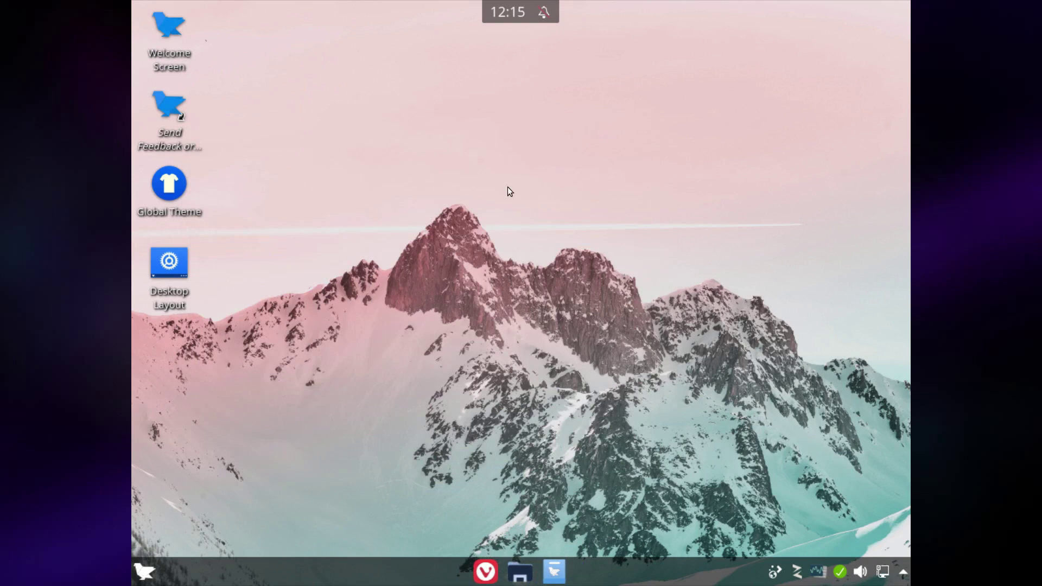
left_click(144, 572)
left_click(194, 353)
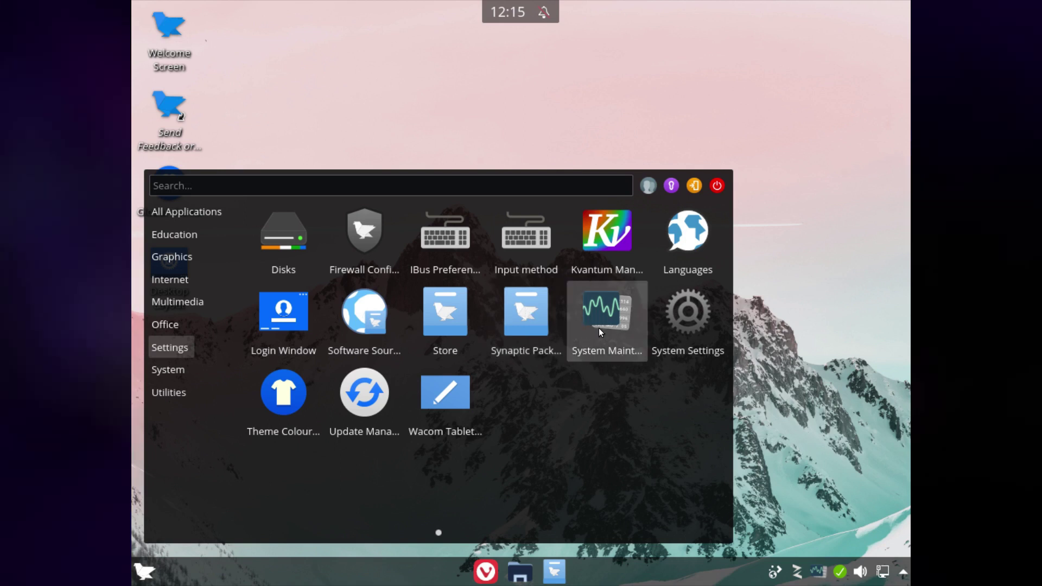
left_click(672, 343)
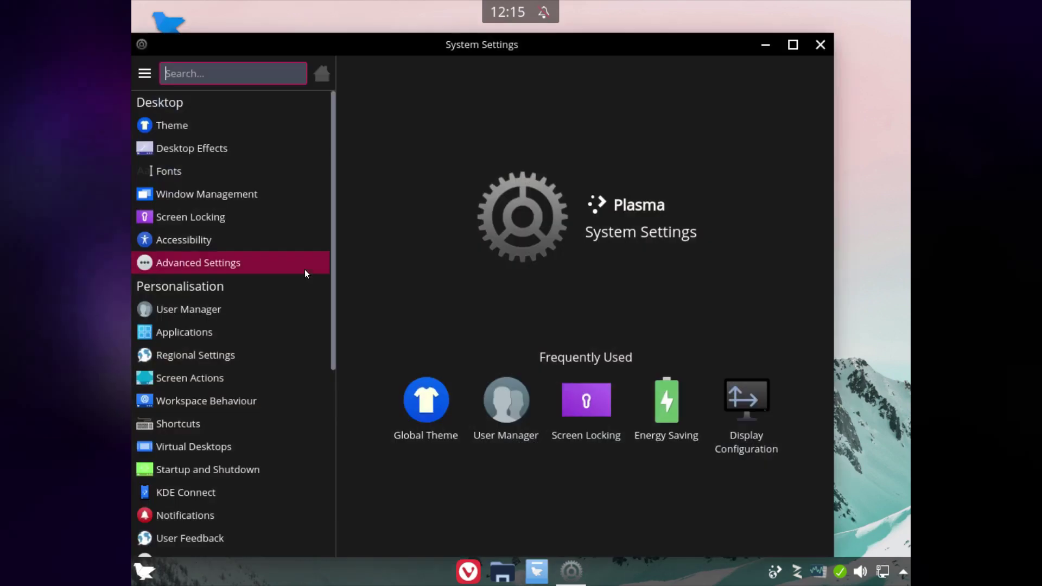
scroll(243, 338, "down", 6)
scroll(236, 325, "up", 6)
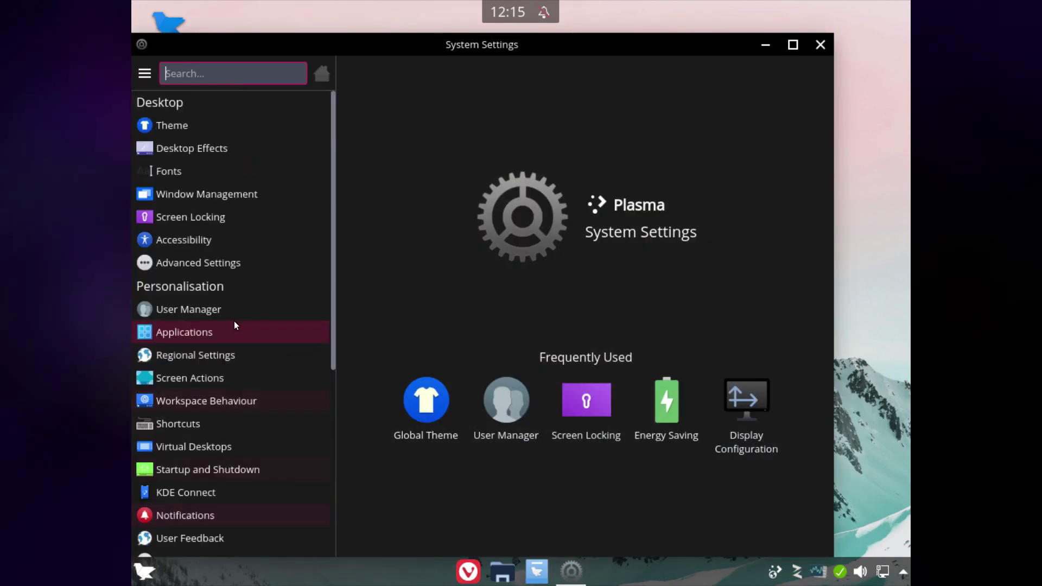
left_click_drag(411, 61, 454, 48)
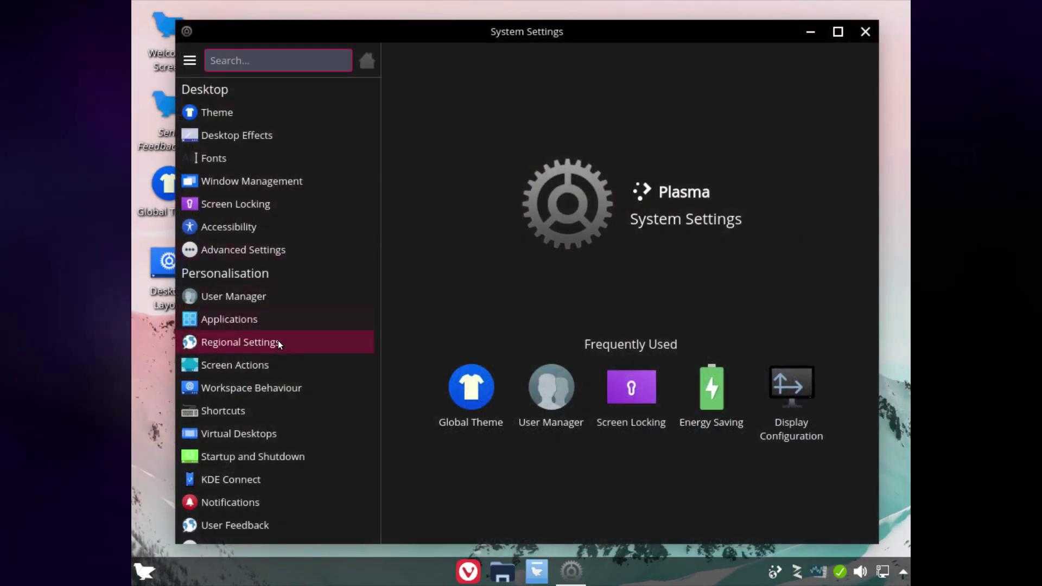
mouse_move(278, 344)
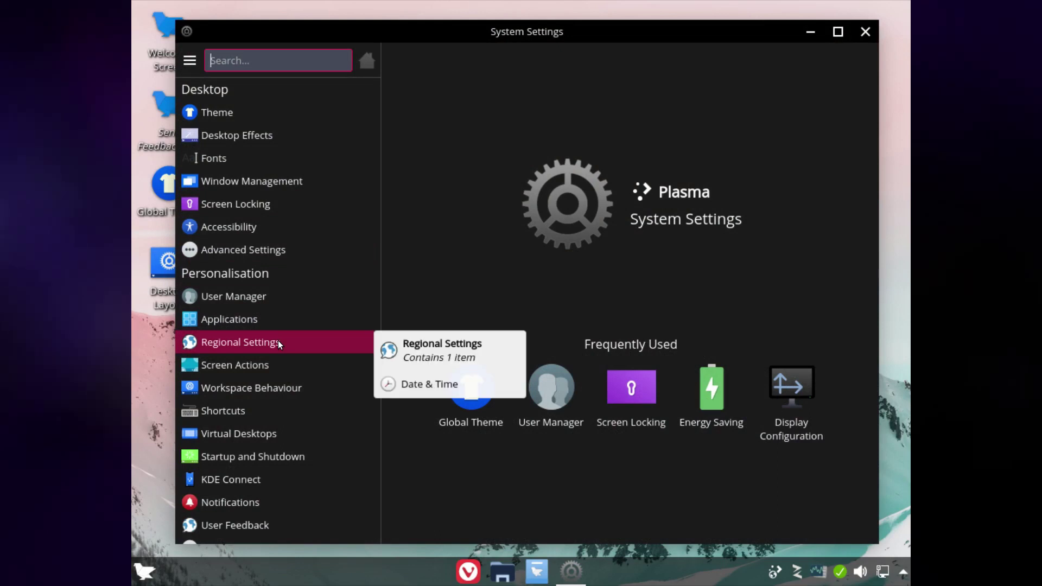
scroll(281, 360, "down", 6)
scroll(282, 360, "up", 3)
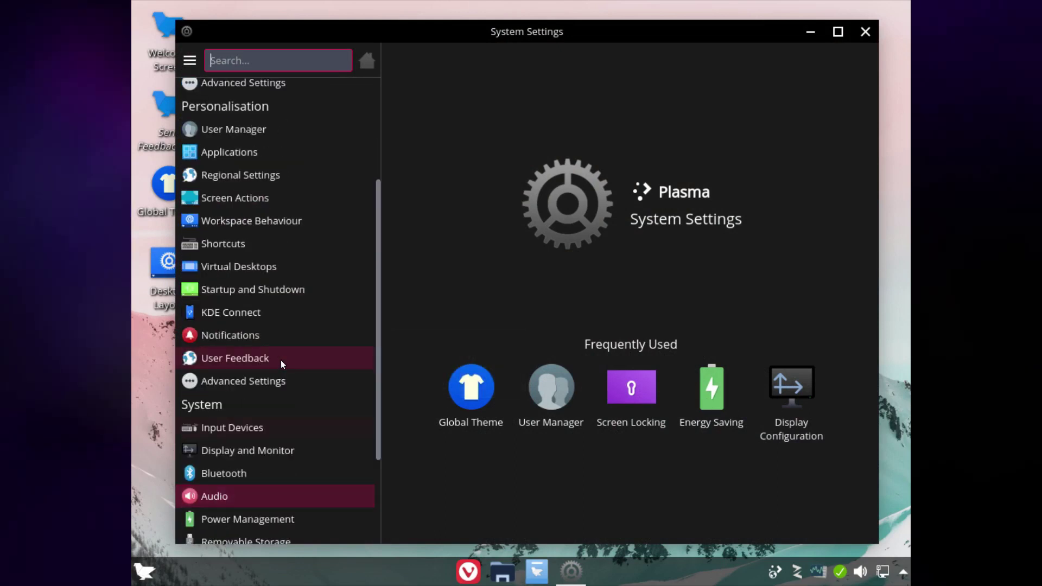
scroll(274, 348, "down", 3)
scroll(273, 347, "up", 7)
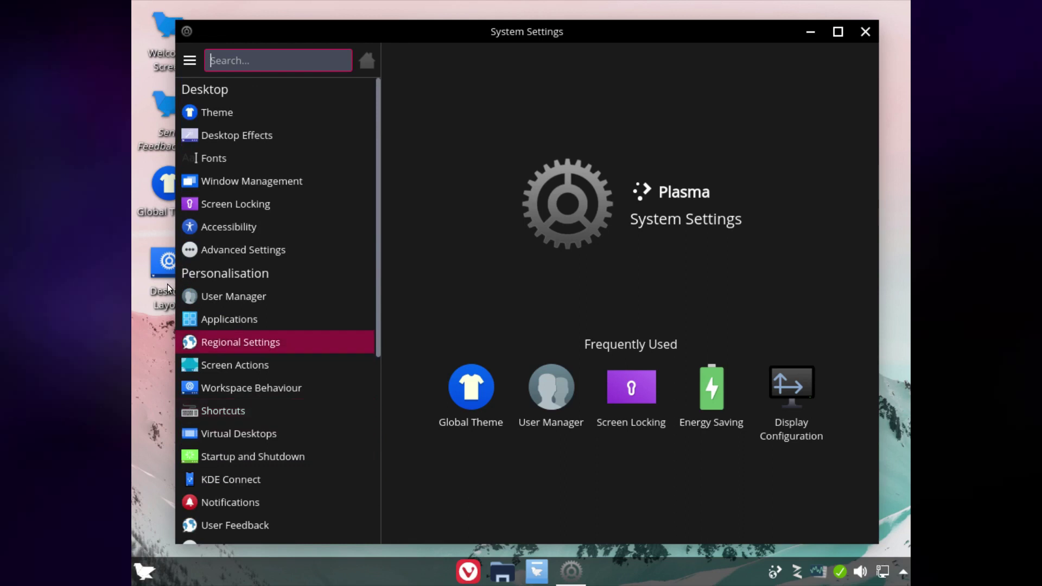
scroll(287, 246, "down", 5)
scroll(238, 297, "up", 1)
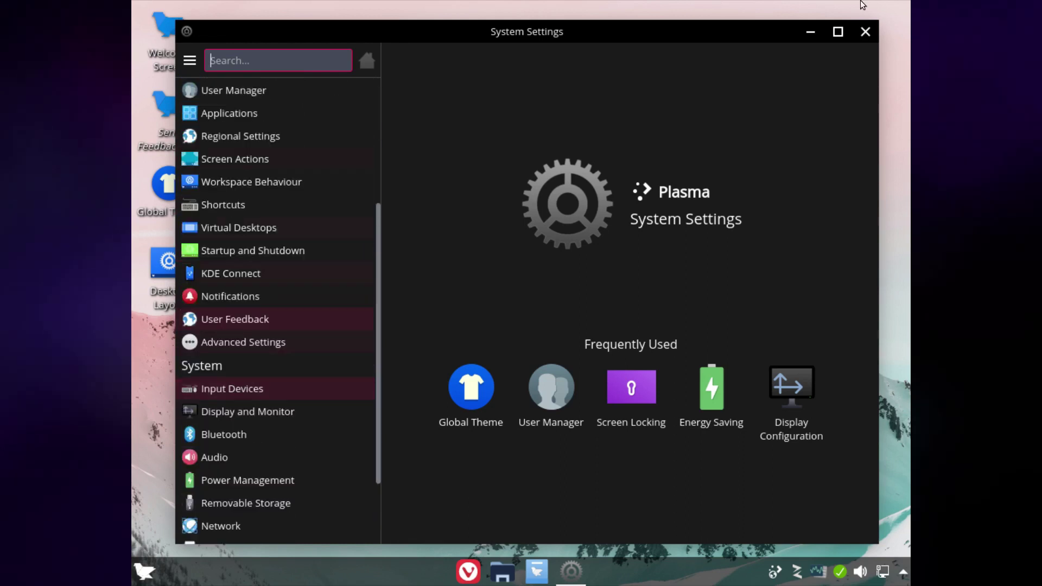
left_click(865, 32)
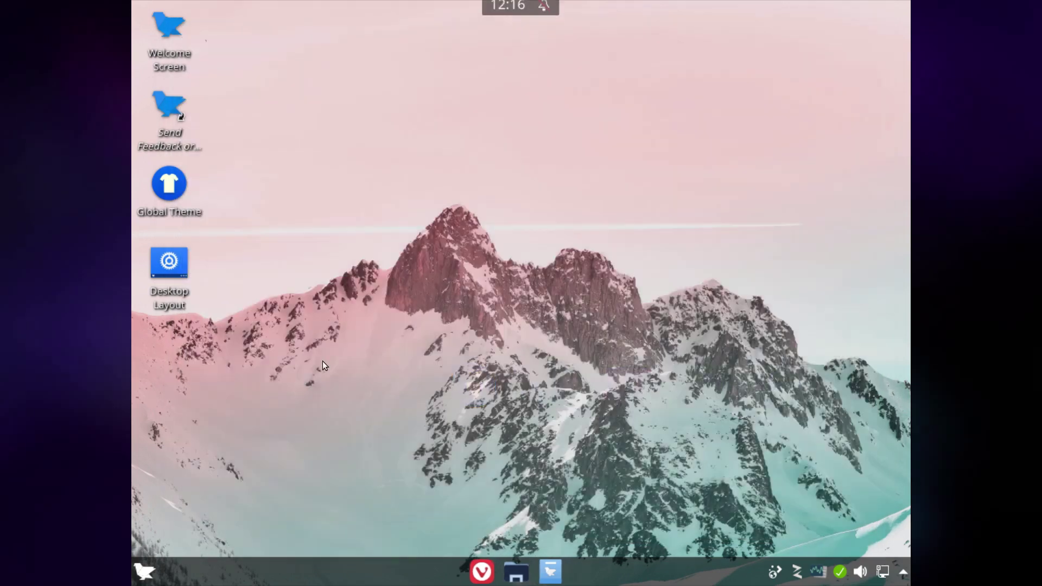
left_click(142, 571)
mouse_move(181, 345)
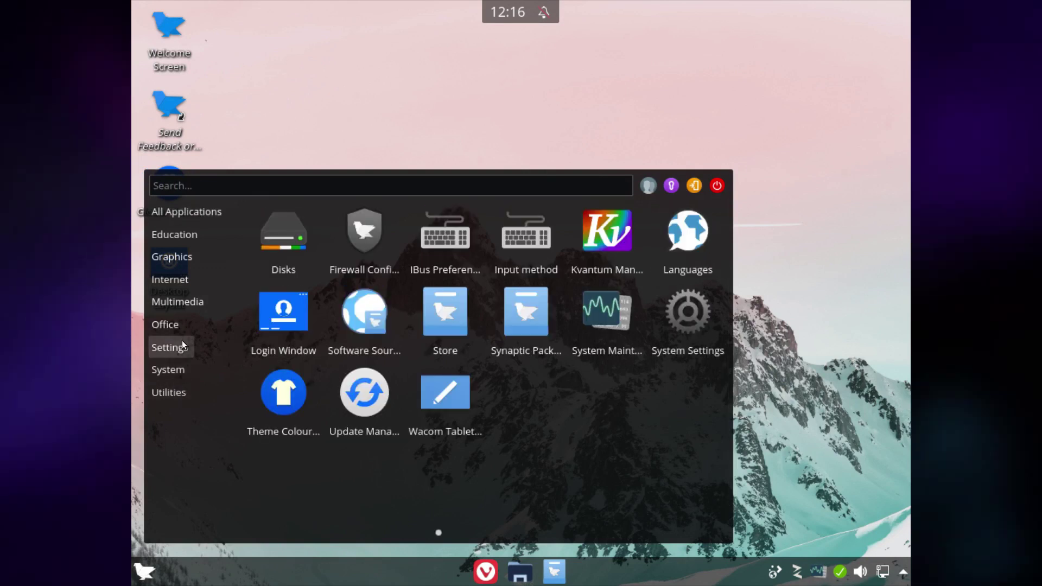
left_click(345, 409)
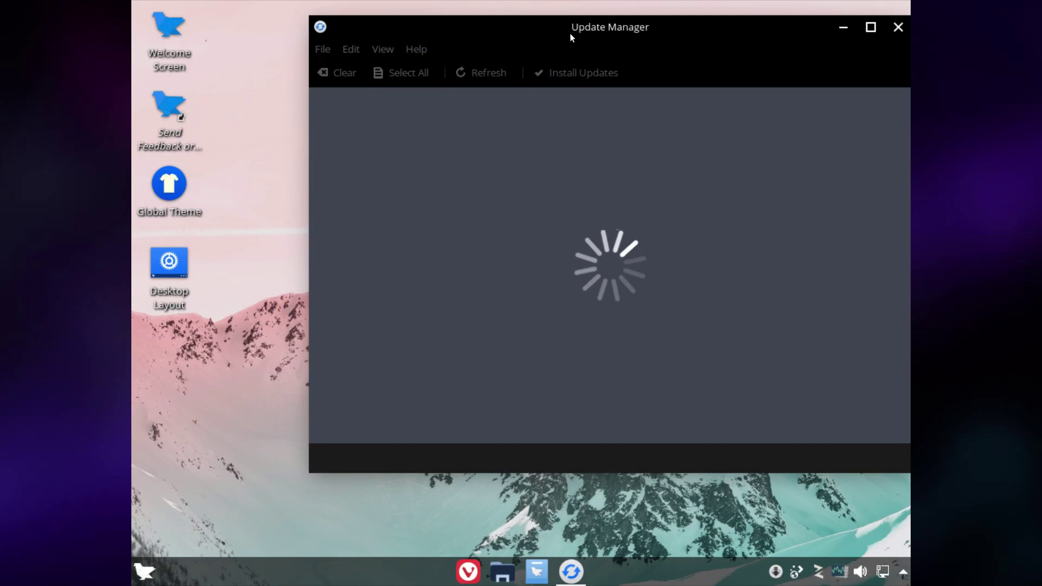
left_click_drag(570, 33, 461, 70)
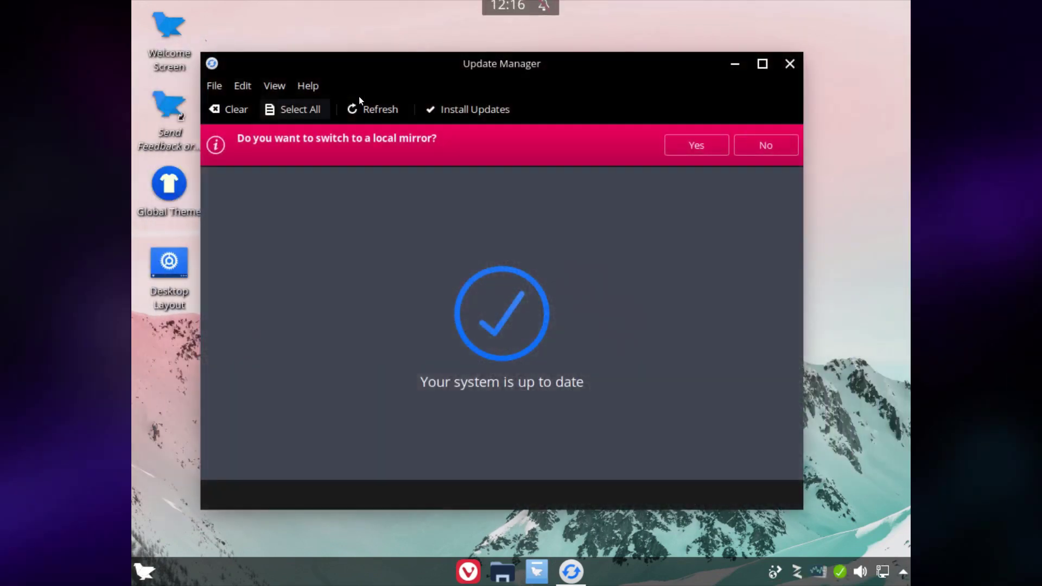
left_click(788, 63)
left_click(143, 573)
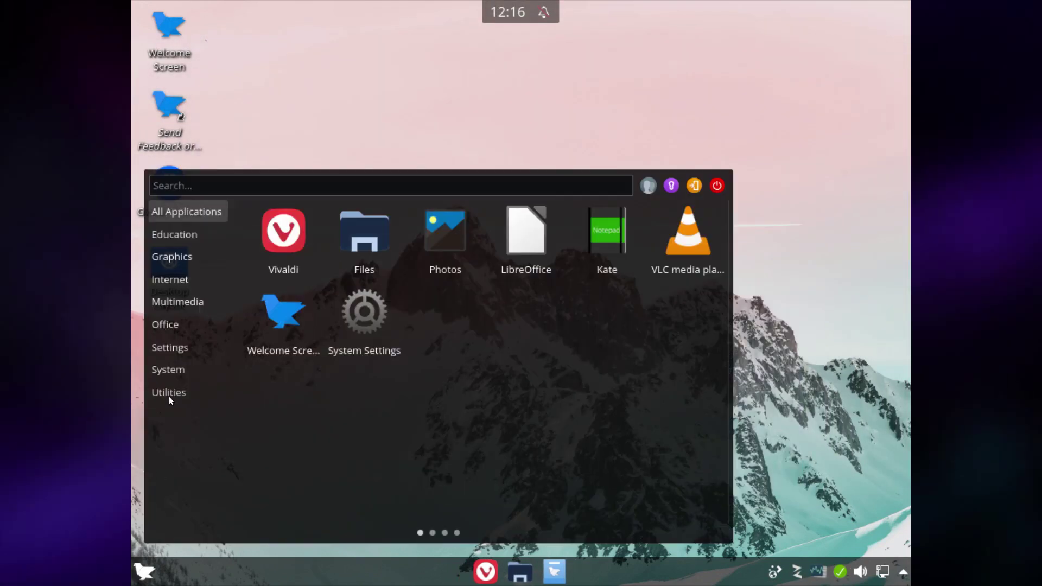
left_click(172, 349)
left_click(175, 372)
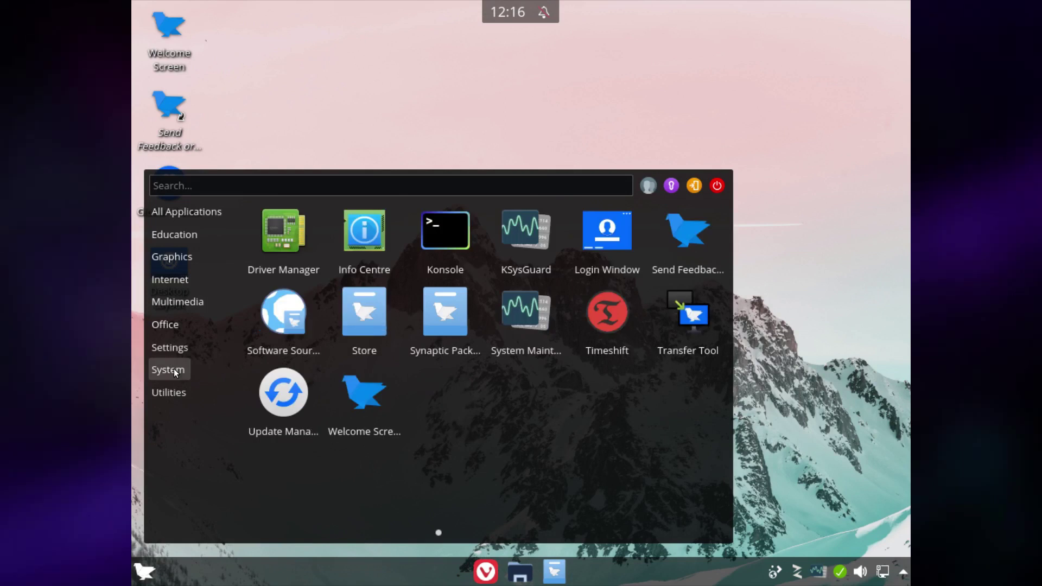
left_click(167, 394)
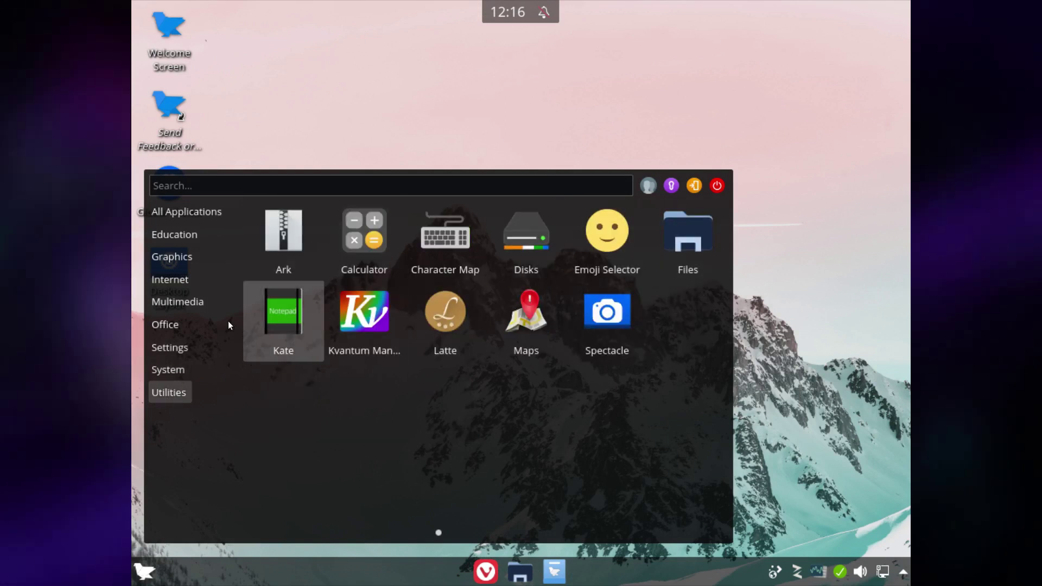
left_click(166, 324)
left_click(169, 370)
left_click(168, 393)
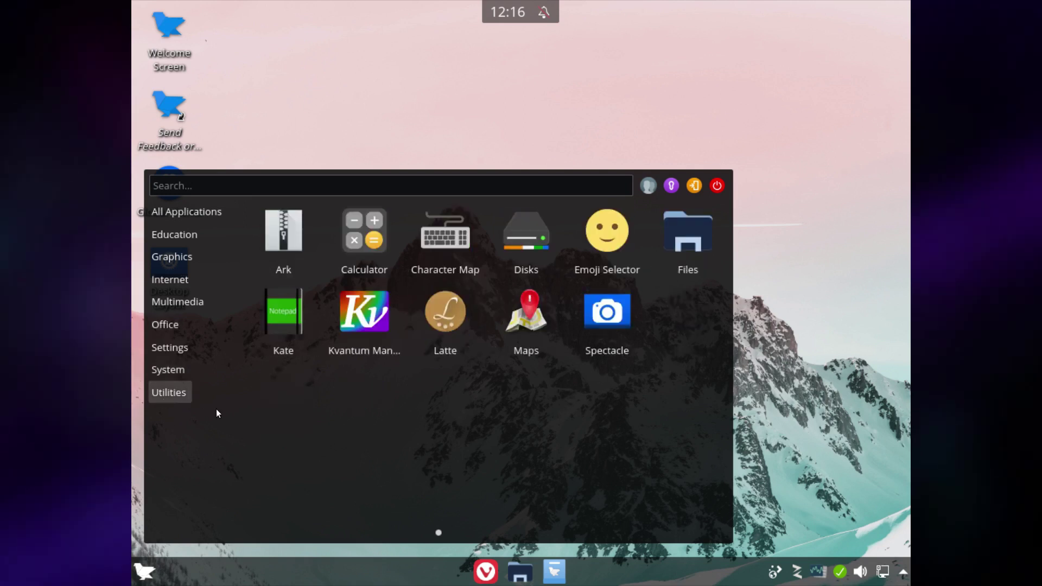
left_click(770, 354)
Apply the '5 Years' feren OS beach image as the desktop wallpaper via Configure Desktop
right_click(539, 227)
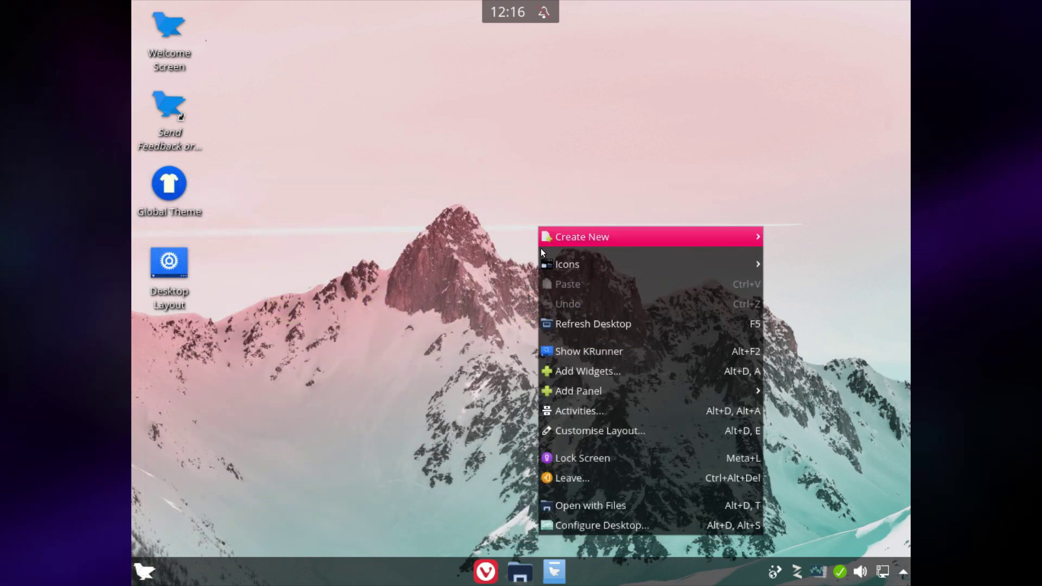
left_click(569, 528)
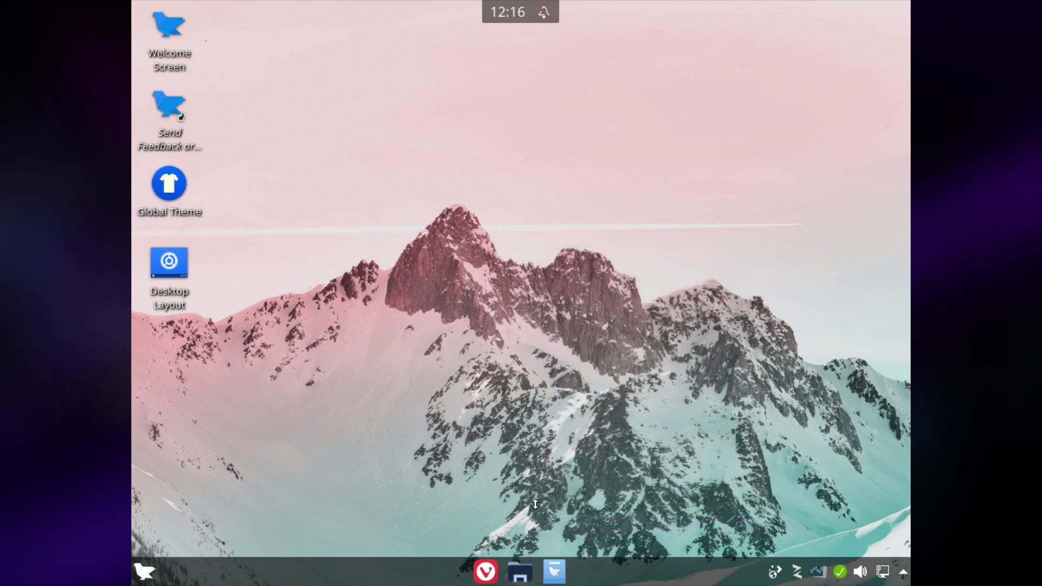
scroll(377, 288, "down", 5)
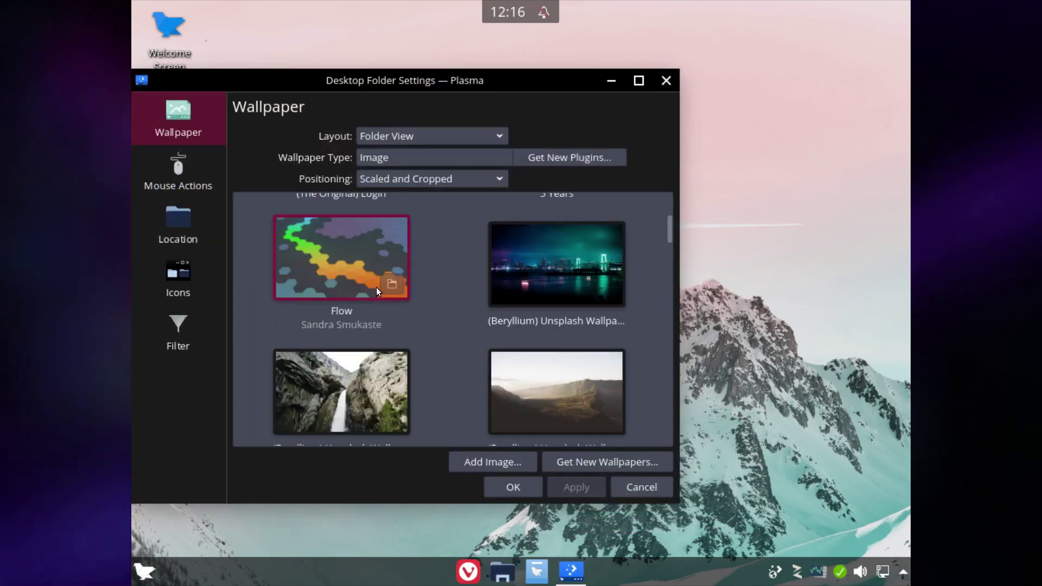
scroll(486, 258, "up", 2)
left_click(546, 233)
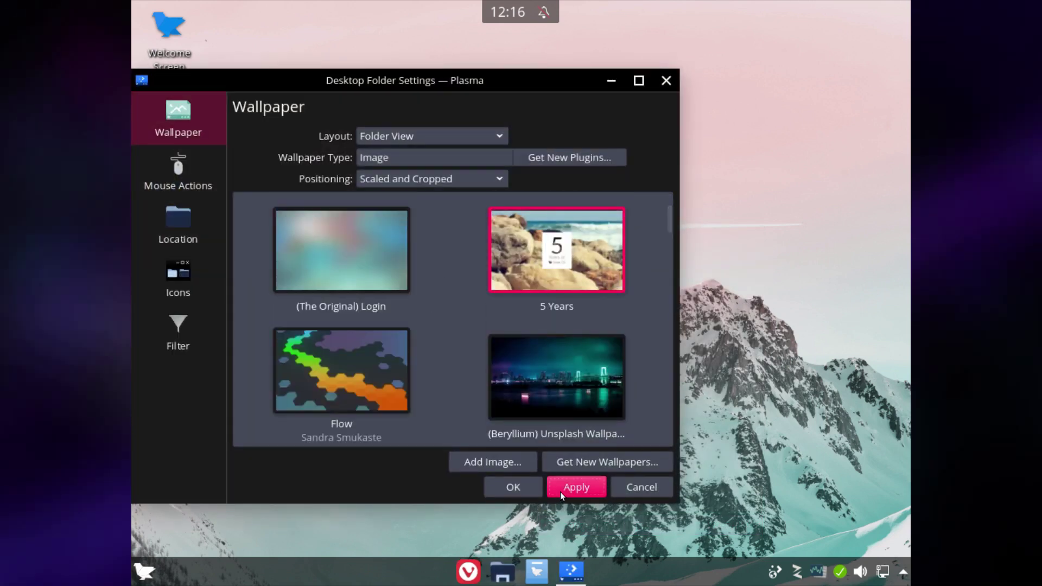
left_click(560, 492)
Check the new wallpaper behind the settings window, then close Desktop Folder Settings
left_click_drag(385, 86, 458, 99)
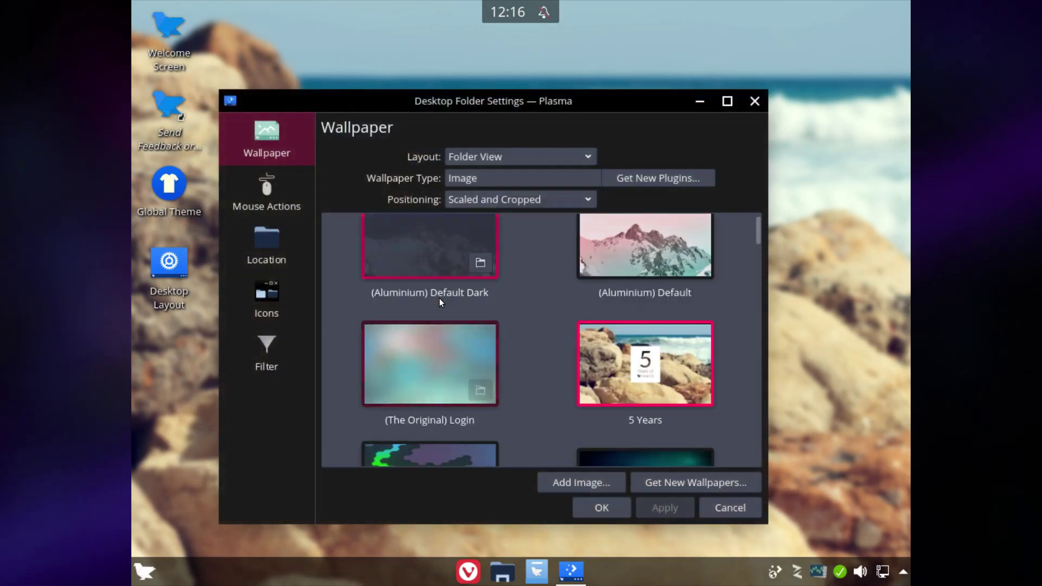
scroll(438, 298, "down", 6)
scroll(434, 294, "down", 8)
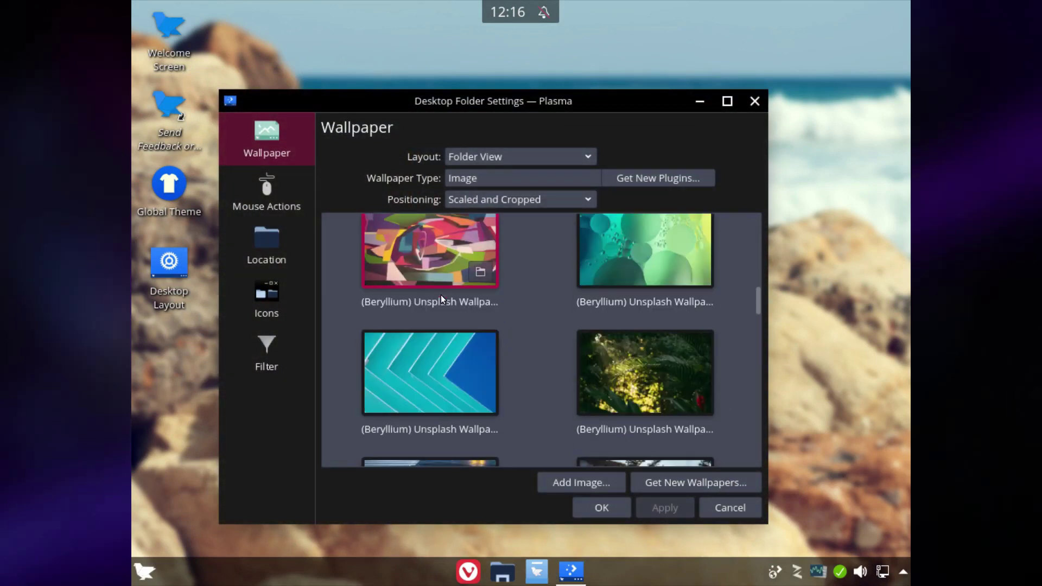
left_click_drag(760, 324, 754, 504)
scroll(597, 324, "up", 3)
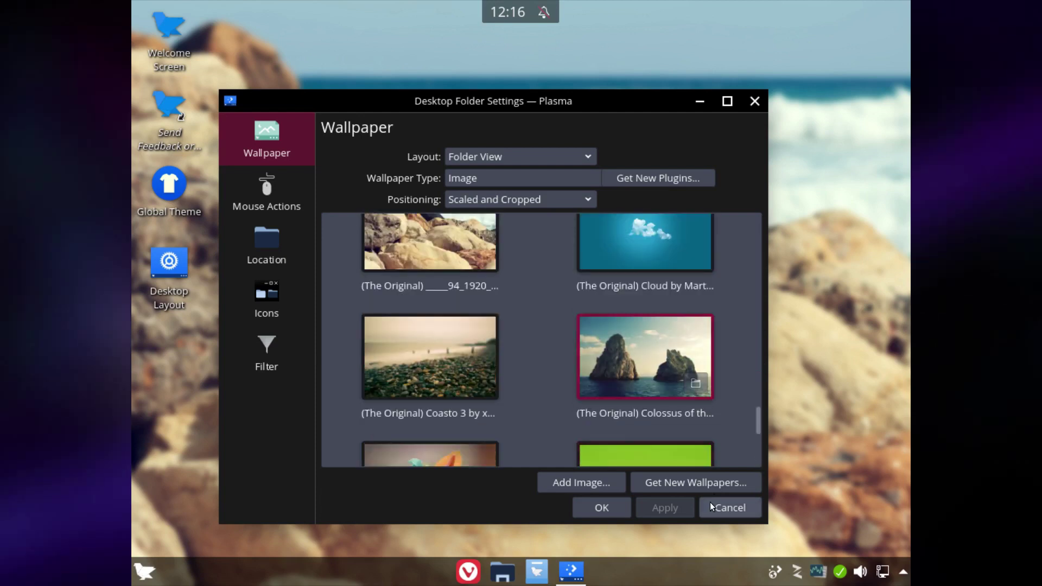
left_click(711, 506)
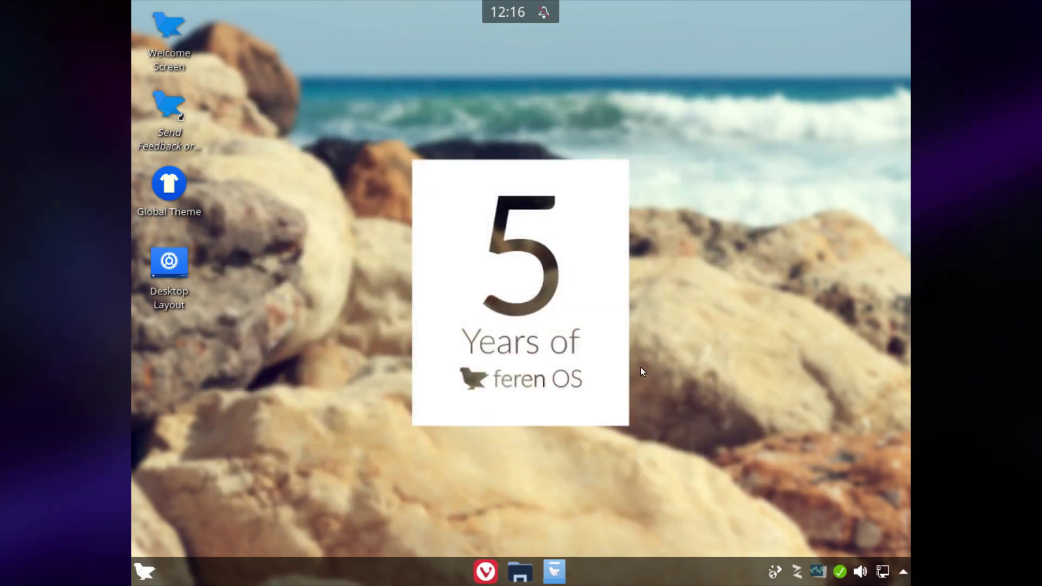